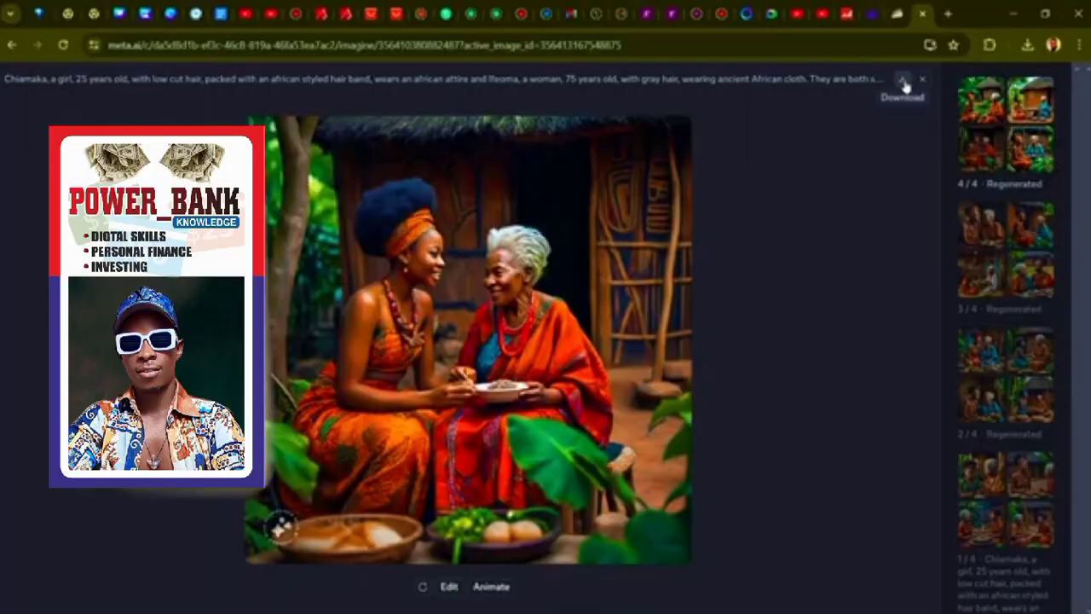
Download the generated image of the two women sharing a plate of food and save it as a JPEG in Downloads.
left_click(903, 81)
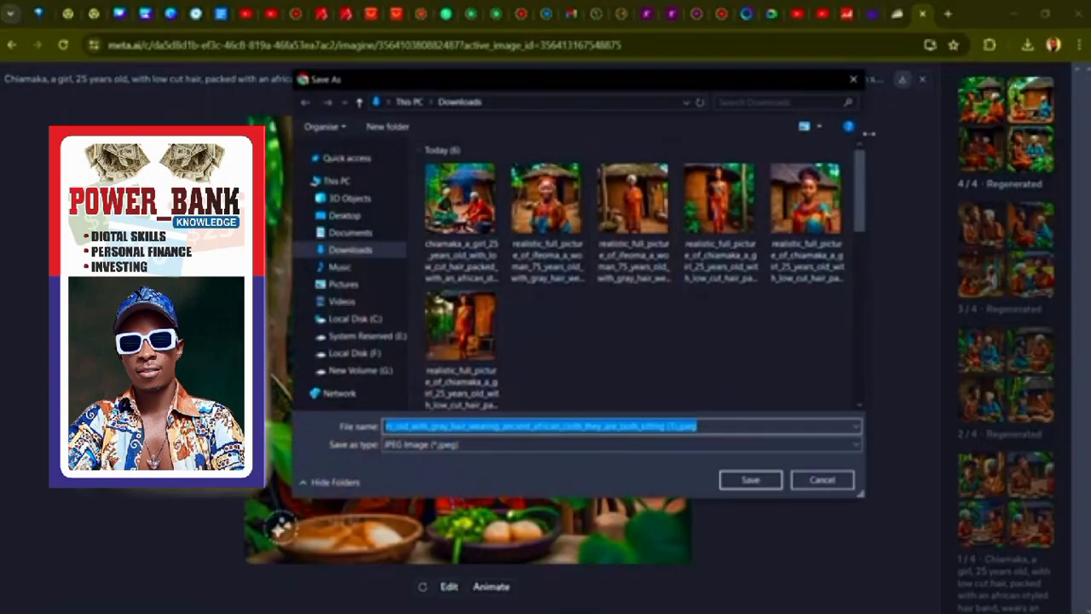
left_click(751, 480)
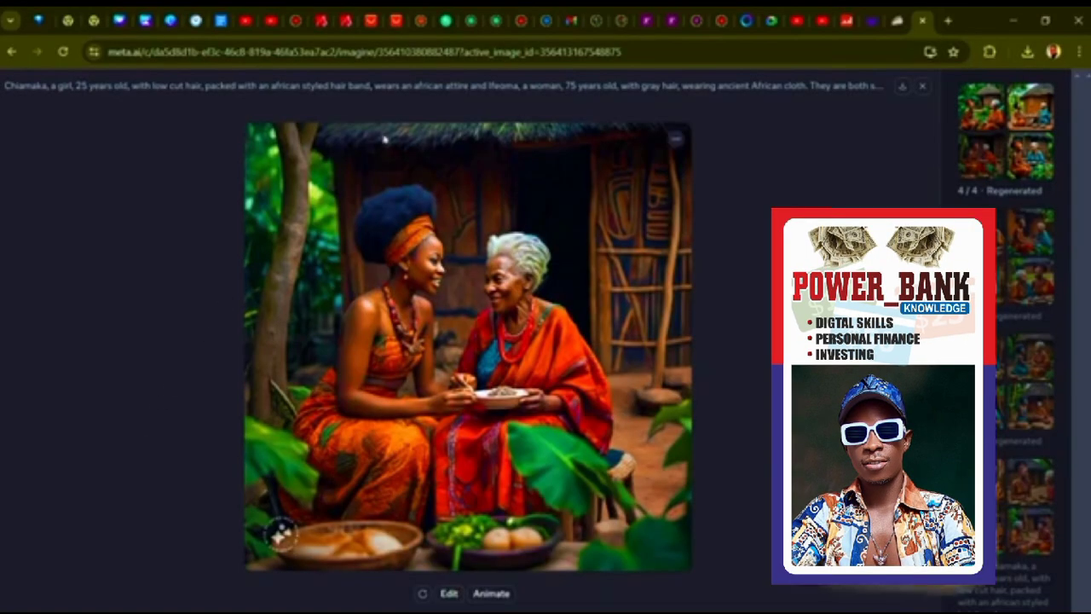
Open canva.com in a new browser tab and create a blank 1920 × 1080 px Video design.
left_click(949, 20)
left_click(744, 51)
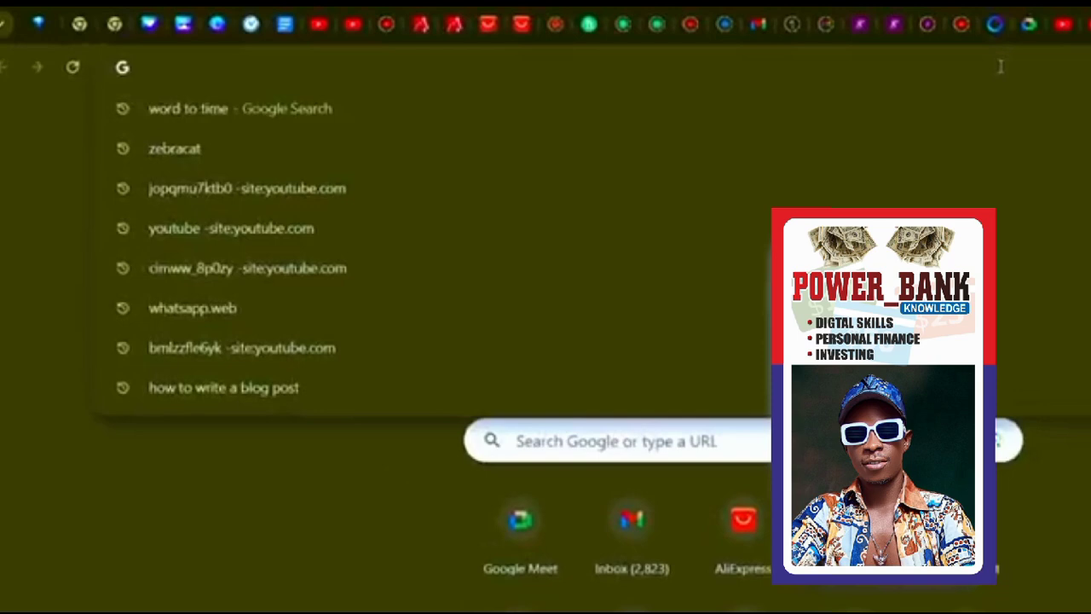
type("can")
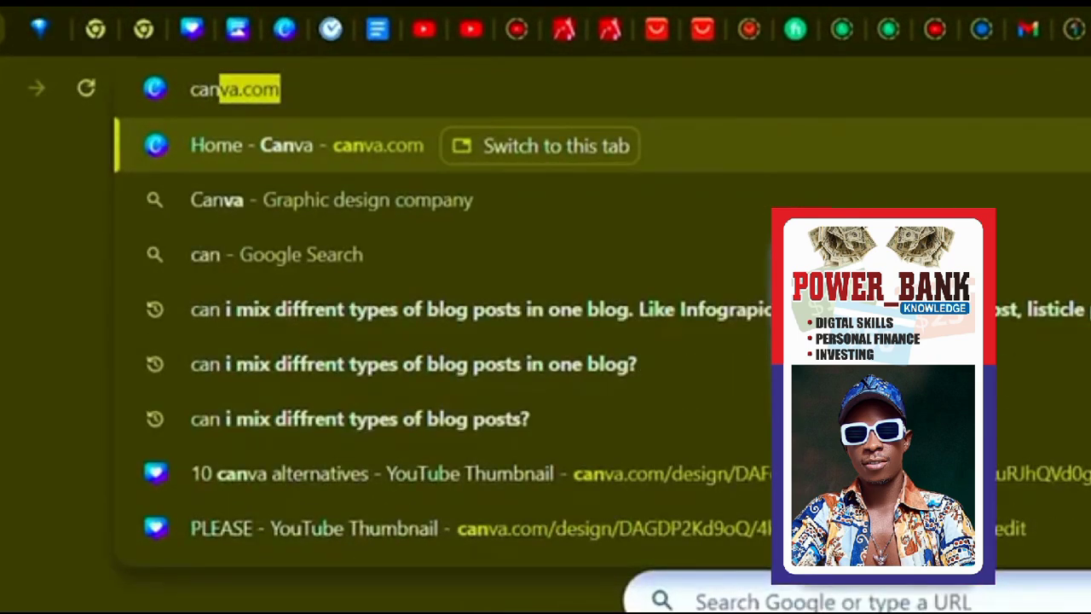
key("Return")
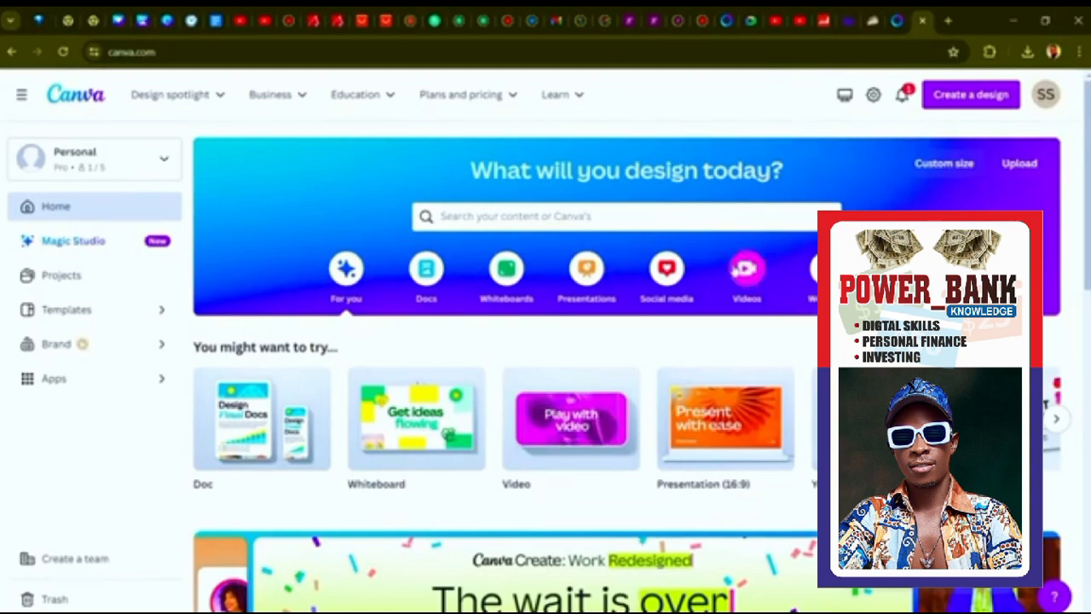
left_click(747, 269)
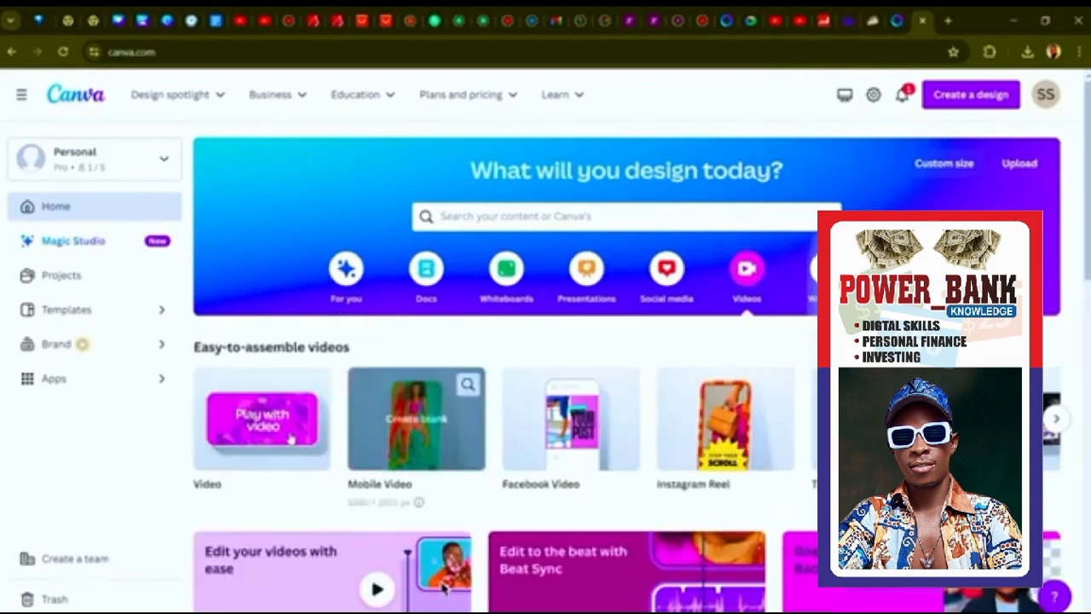
mouse_move(245, 440)
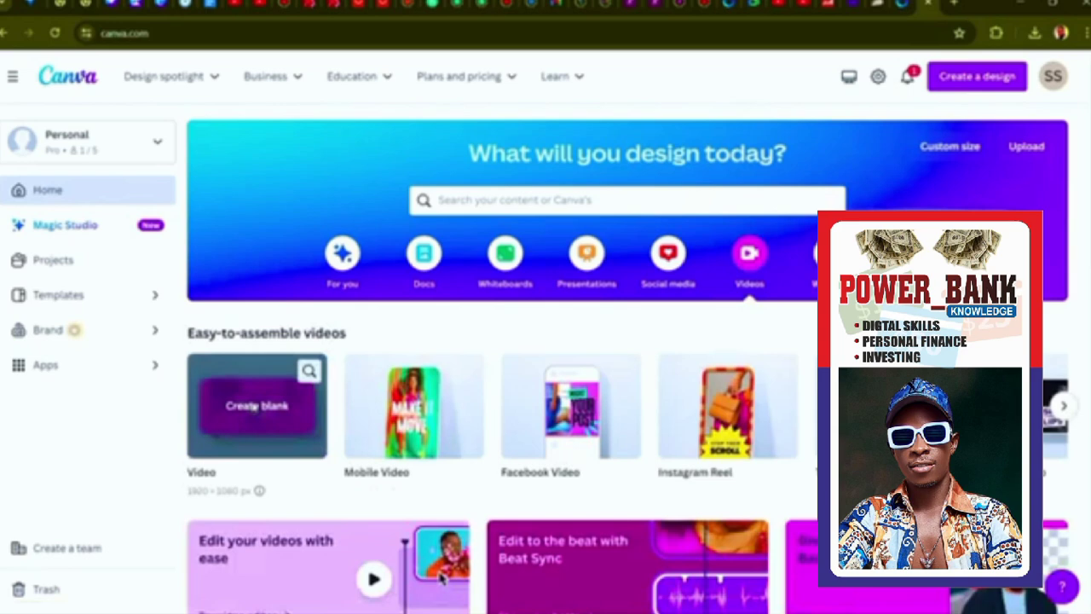
left_click(254, 408)
Upload three images from Downloads: the two women eating, the two women cooking, and the elderly woman's close portrait.
left_click(21, 337)
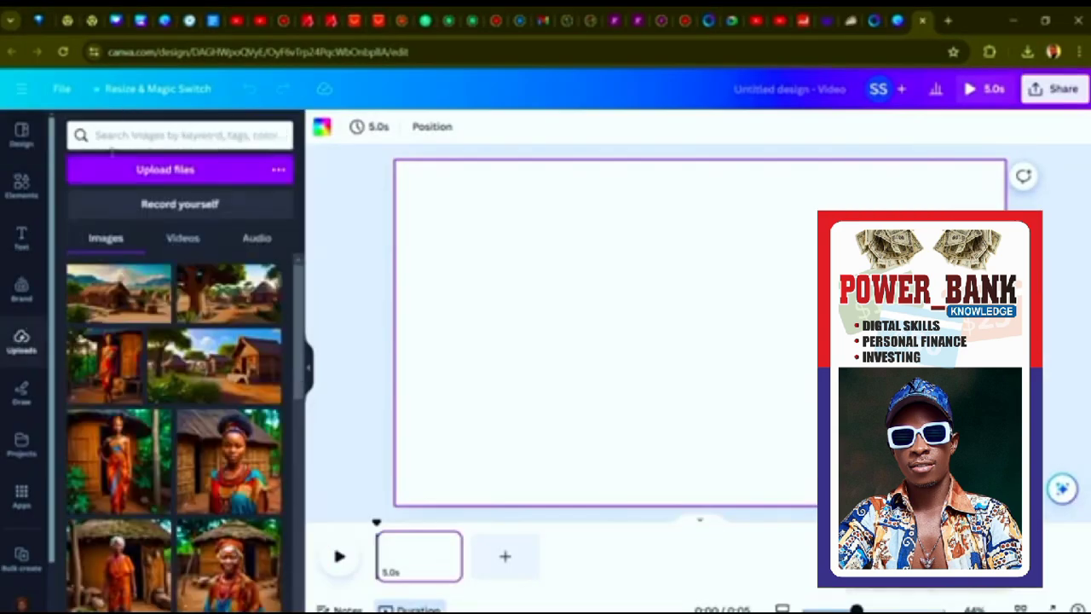
left_click(128, 171)
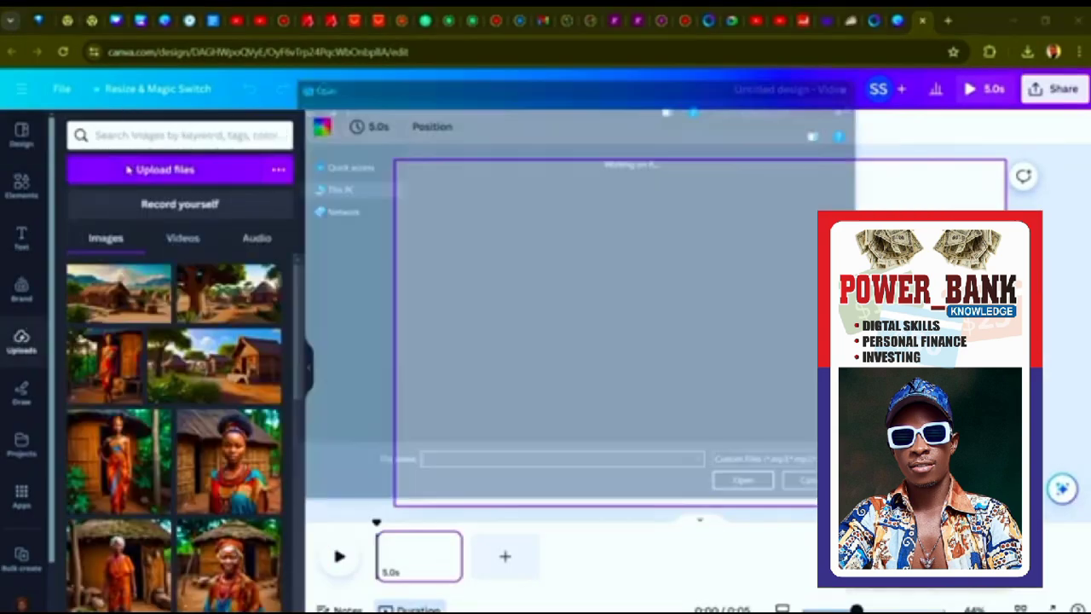
left_click(467, 216)
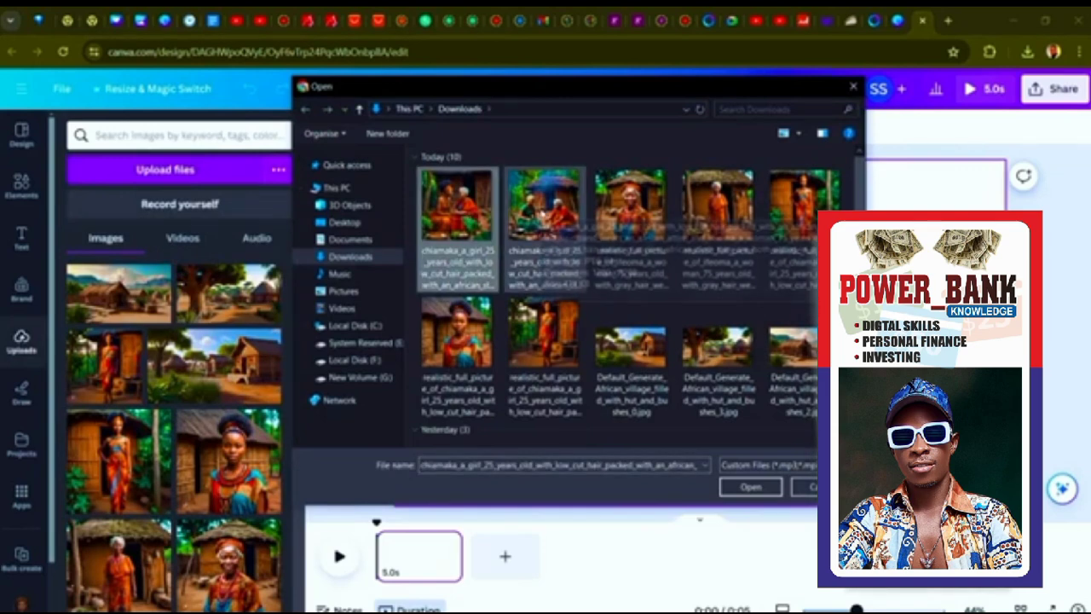
left_click(546, 209)
left_click(459, 219, "ctrl")
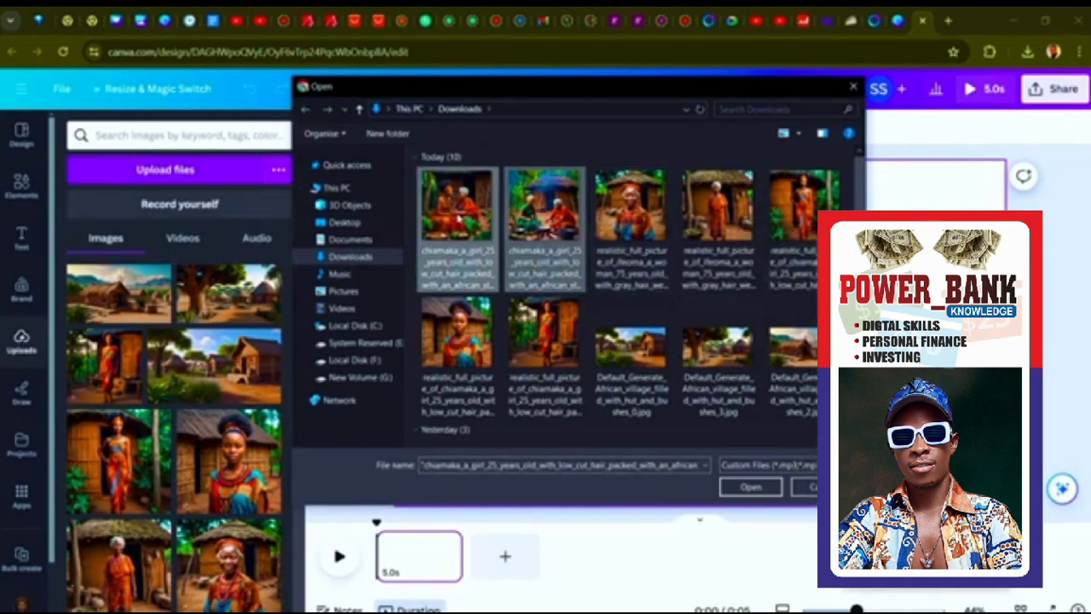
left_click(636, 230, "ctrl")
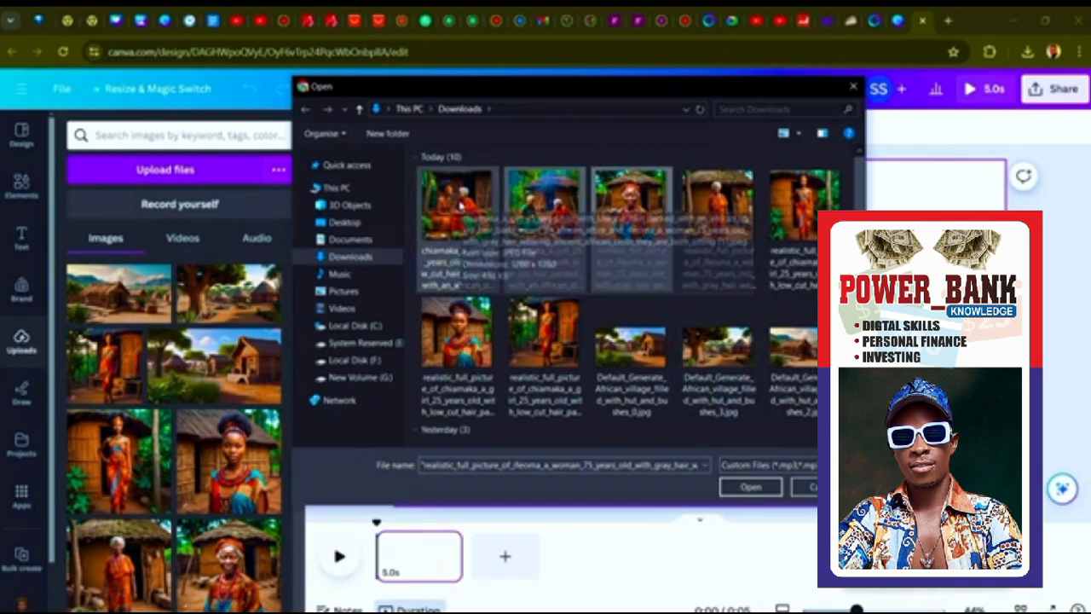
left_click(752, 488)
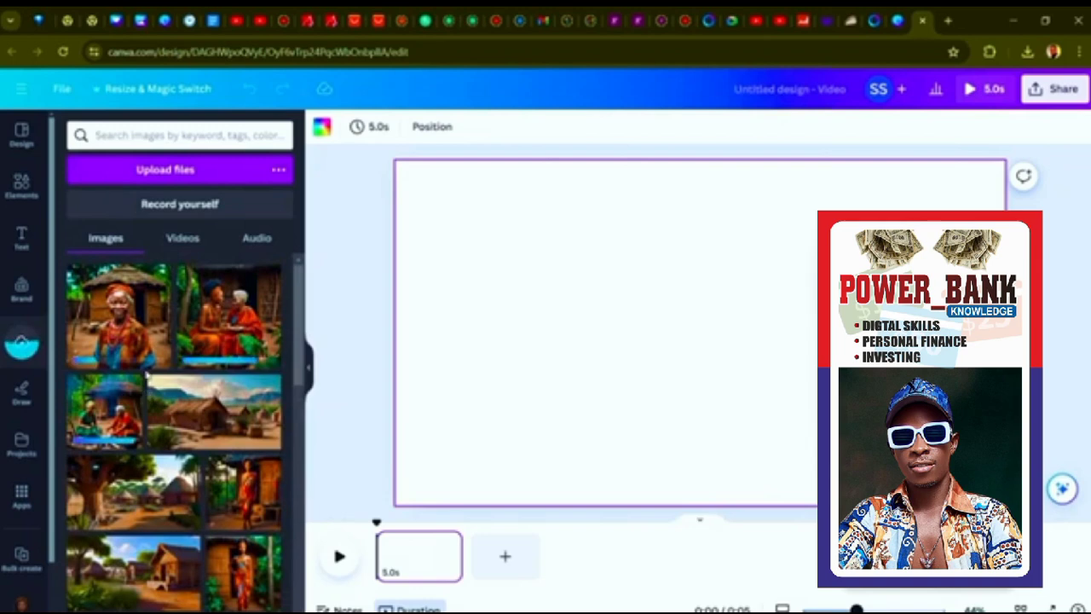
Add the image of the two women cooking to the first page, enlarge it to the full page height and centre it.
left_click(104, 408)
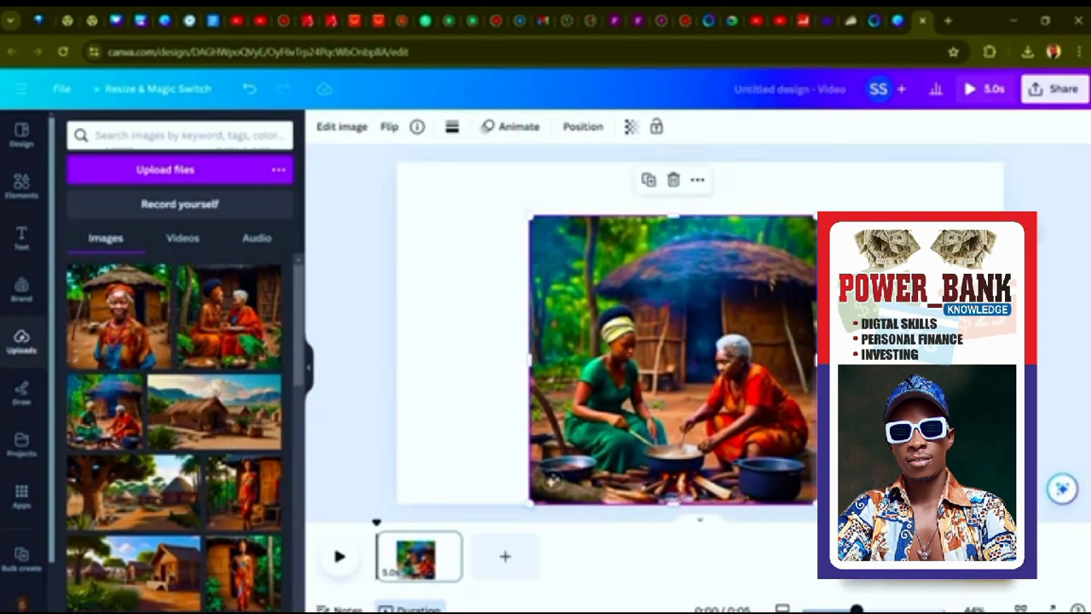
left_click_drag(816, 216, 890, 187)
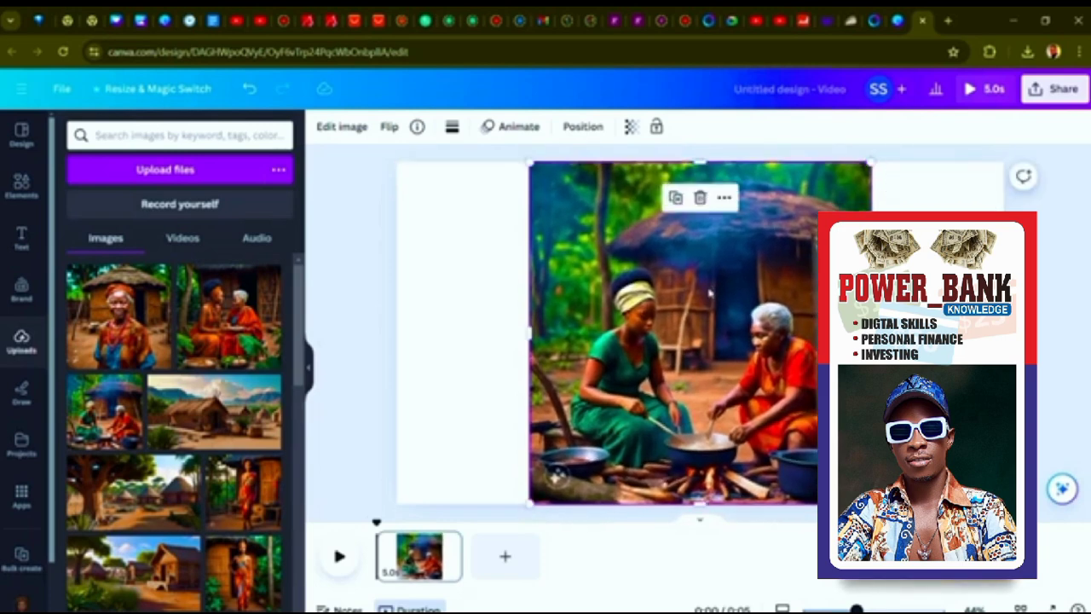
mouse_move(709, 292)
left_mouse_down()
mouse_move(730, 285)
mouse_move(699, 290)
mouse_move(711, 292)
left_mouse_up()
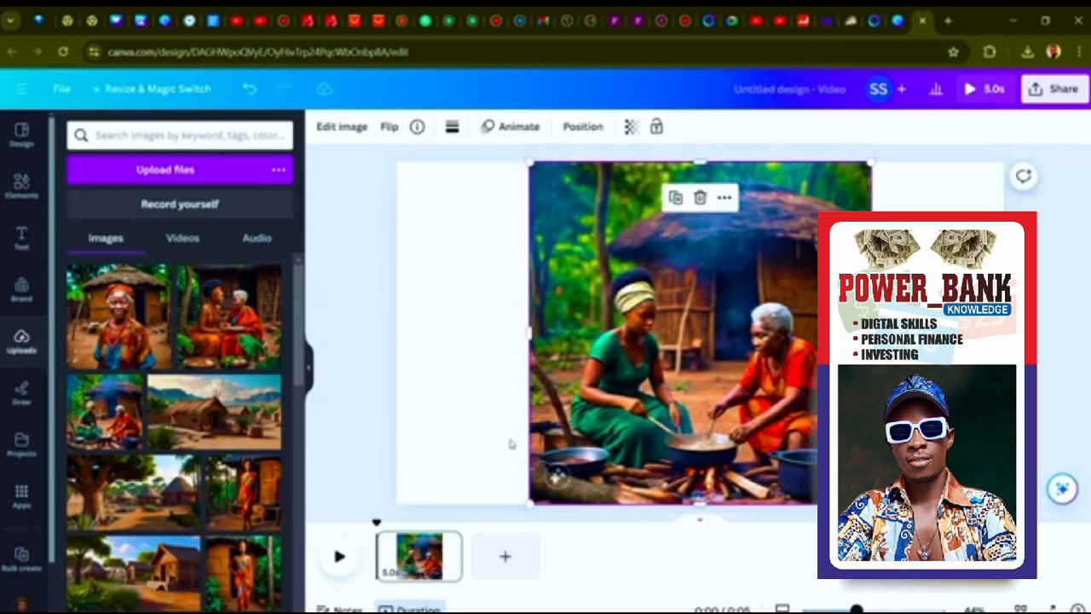
Add a second page with the image of the two women eating, enlarged to the full page height and centred.
left_click(504, 560)
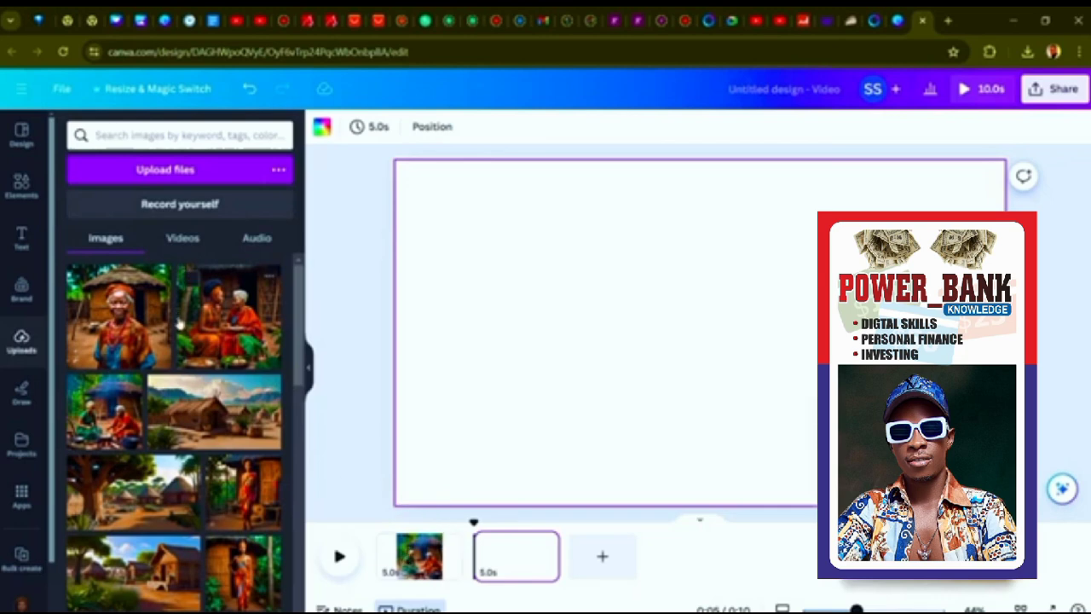
left_click(223, 327)
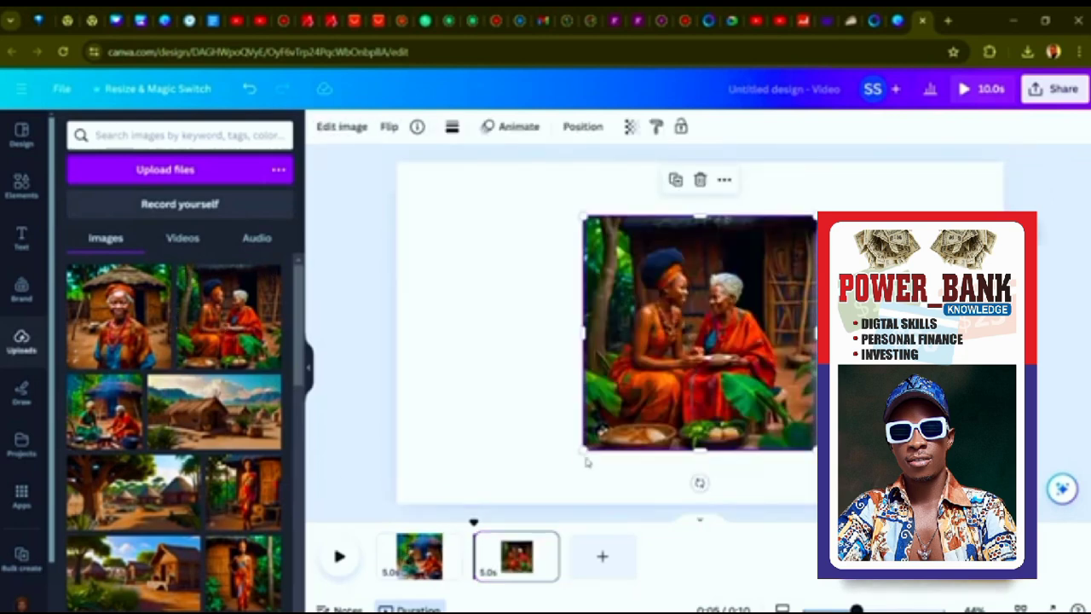
left_click_drag(586, 451, 531, 504)
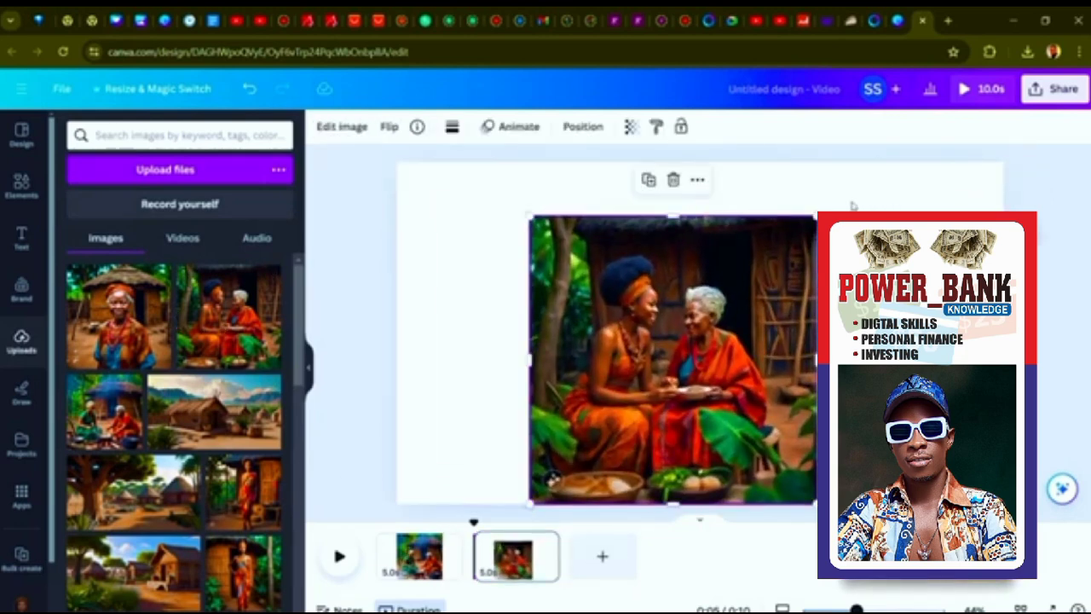
left_click_drag(816, 217, 869, 162)
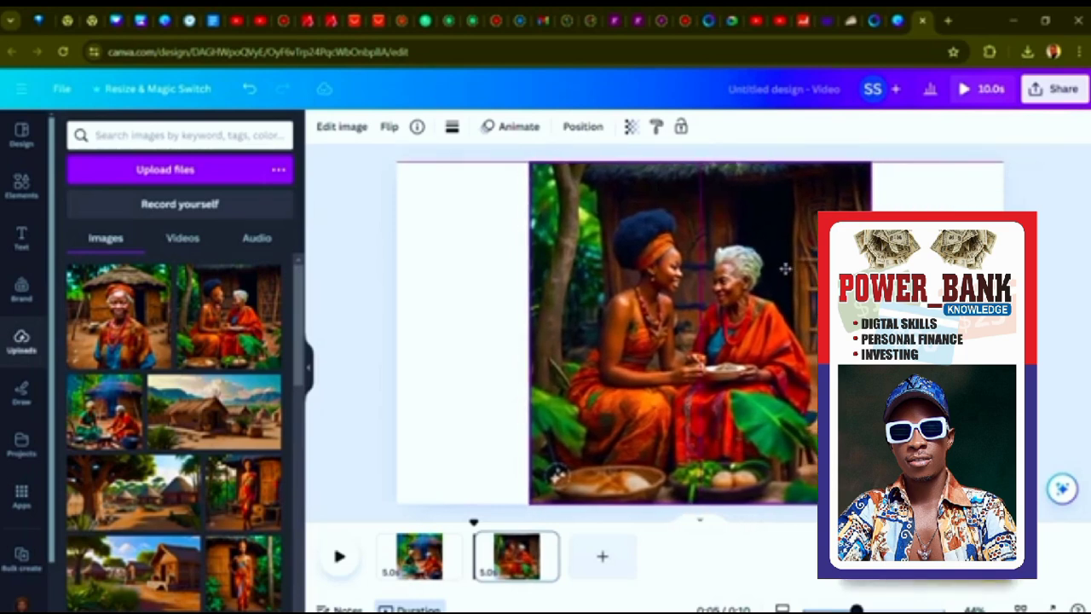
Add a third page with the elderly woman's portrait, enlarged to the full page height and centred.
left_click(605, 562)
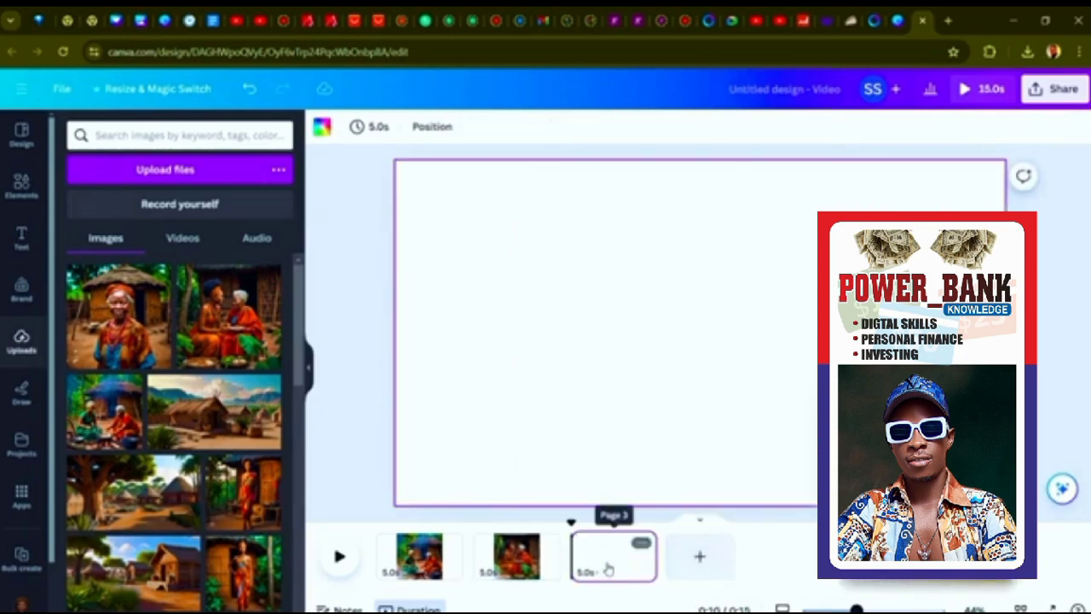
left_click(126, 335)
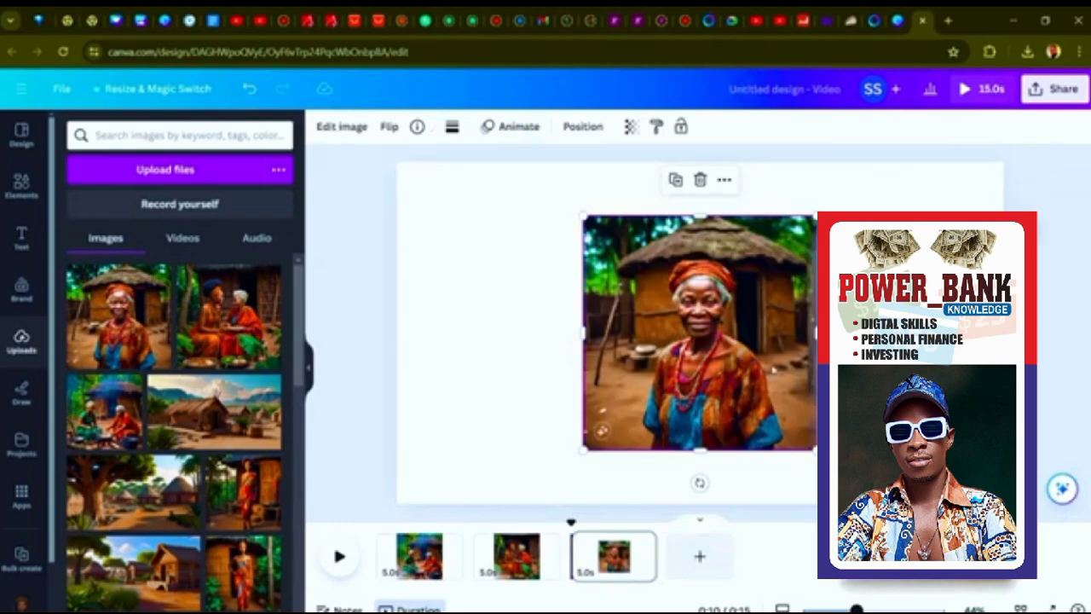
left_click_drag(584, 449, 529, 503)
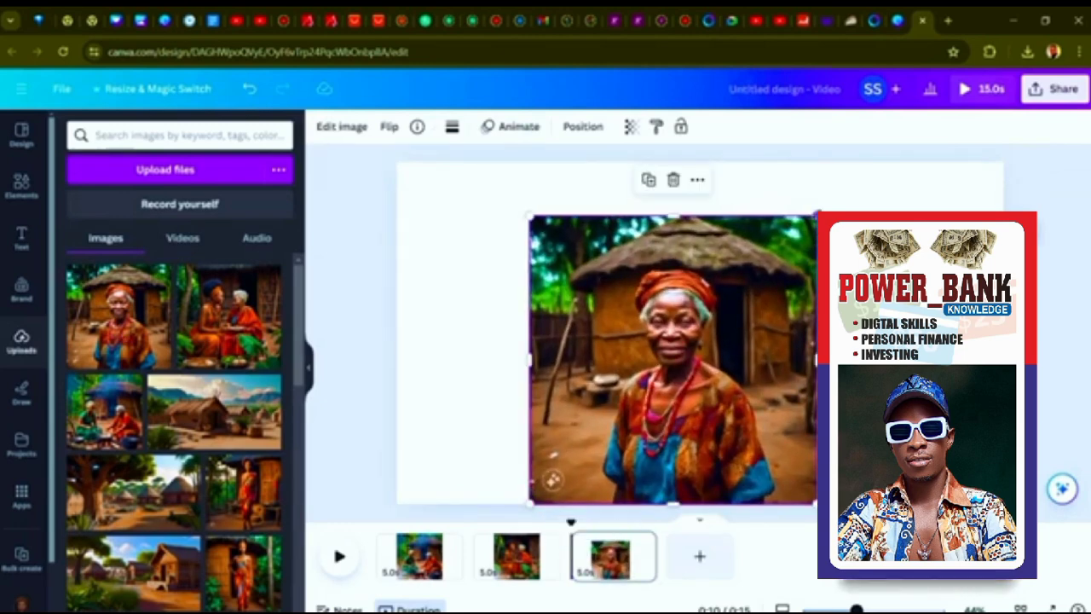
left_click_drag(817, 216, 872, 162)
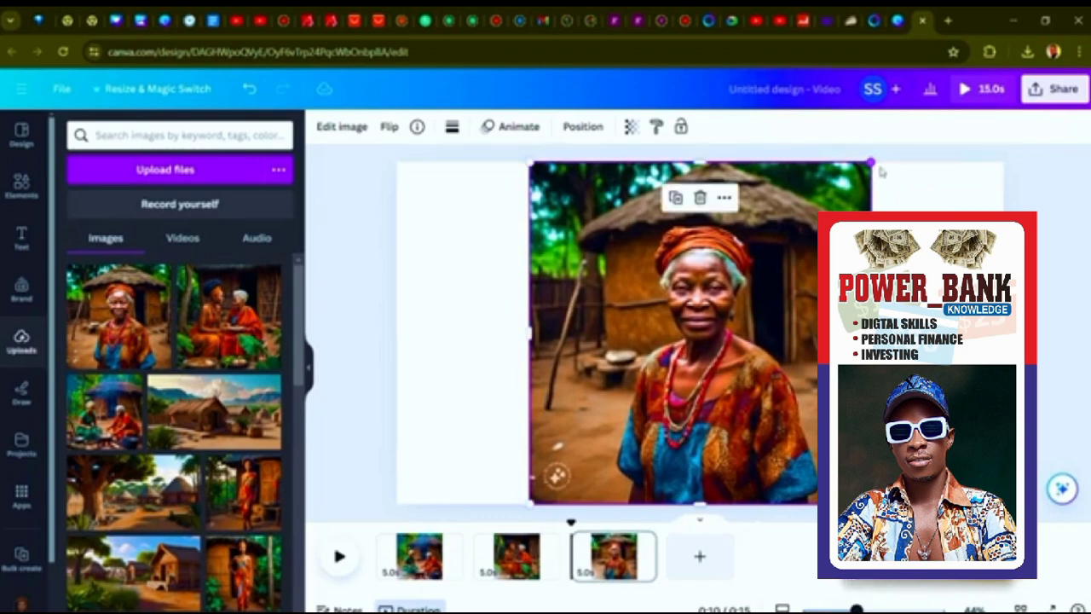
left_click_drag(788, 258, 788, 258)
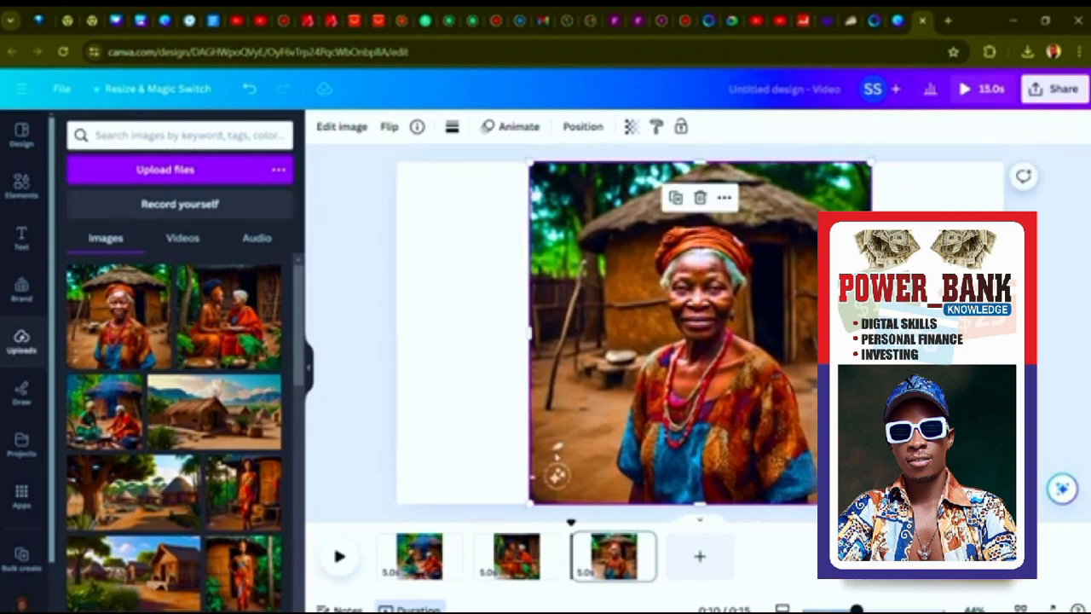
Run Magic Expand at Whole Page size on the first page's cooking image.
left_click(414, 563)
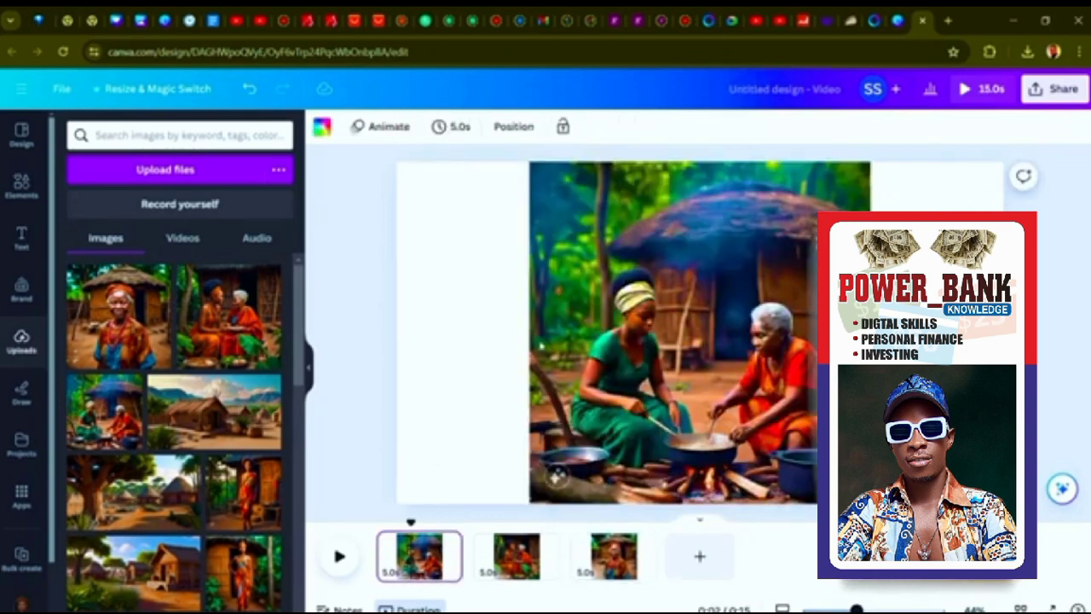
left_click(704, 300)
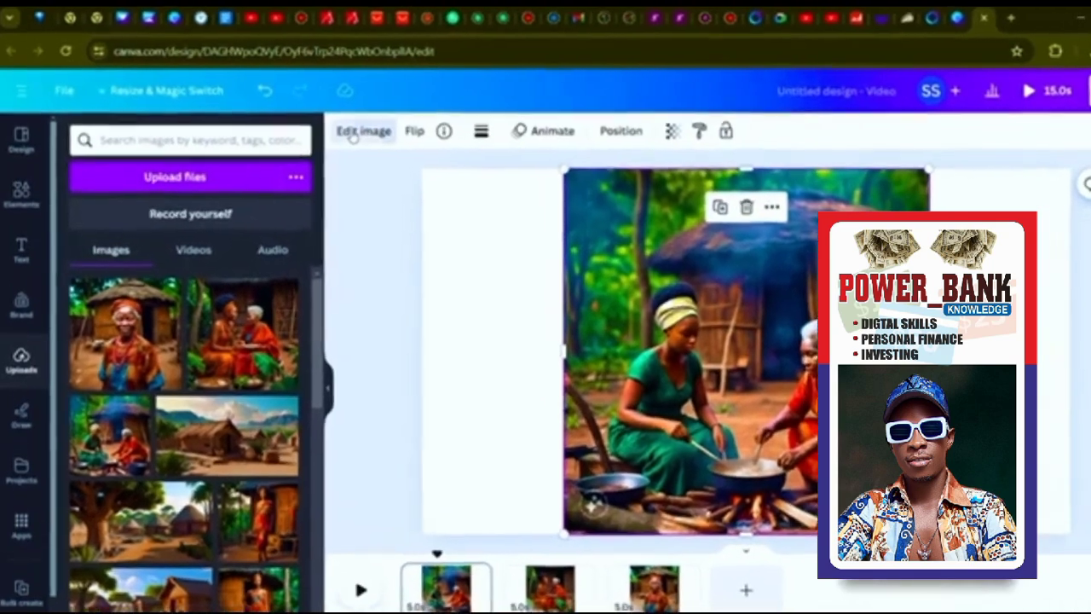
left_click(353, 133)
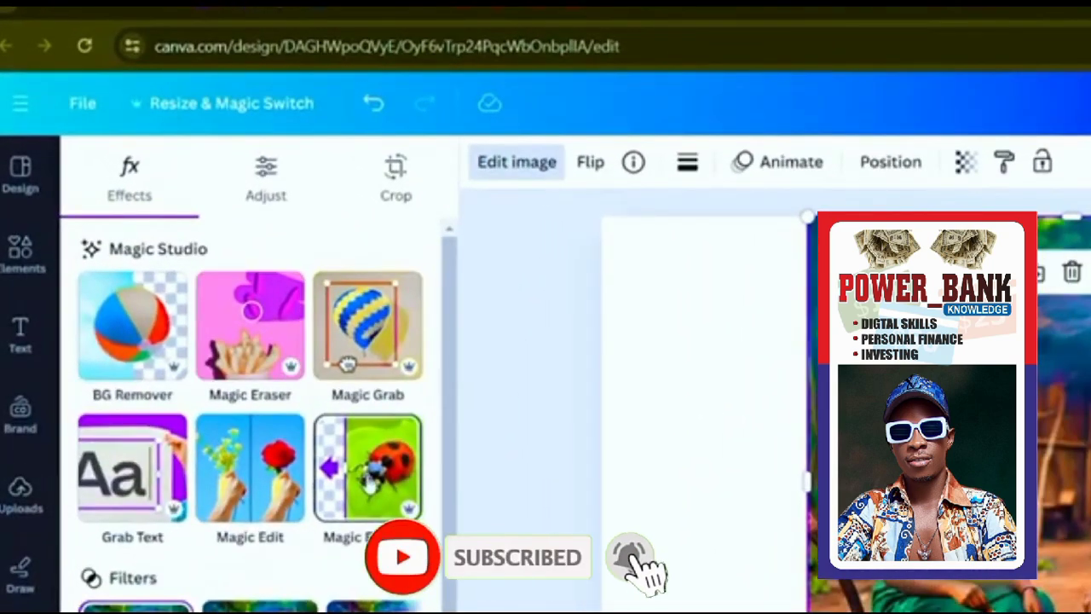
left_click(370, 482)
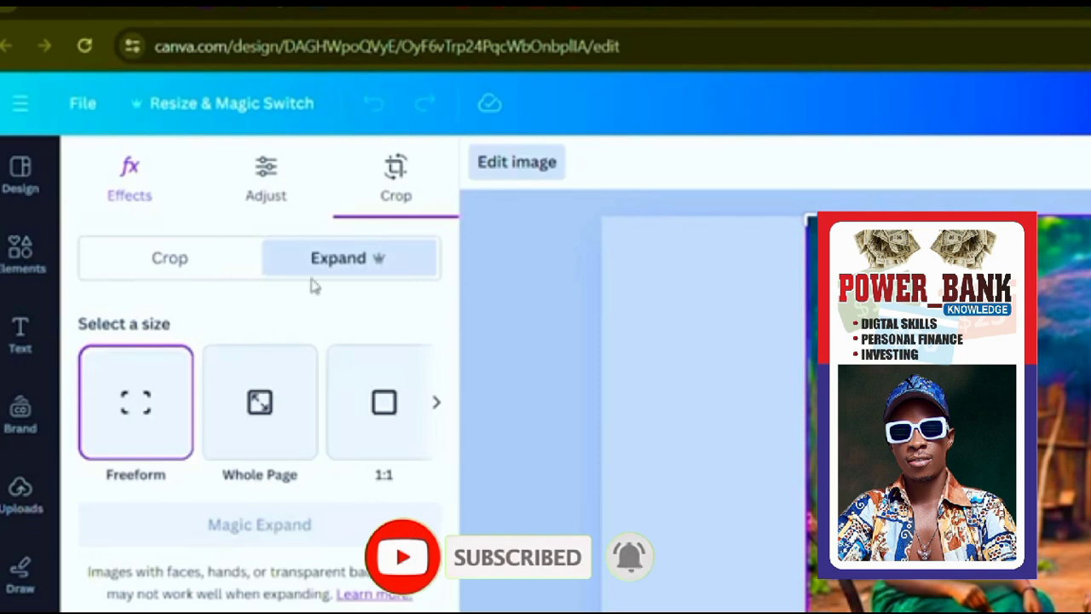
left_click(262, 429)
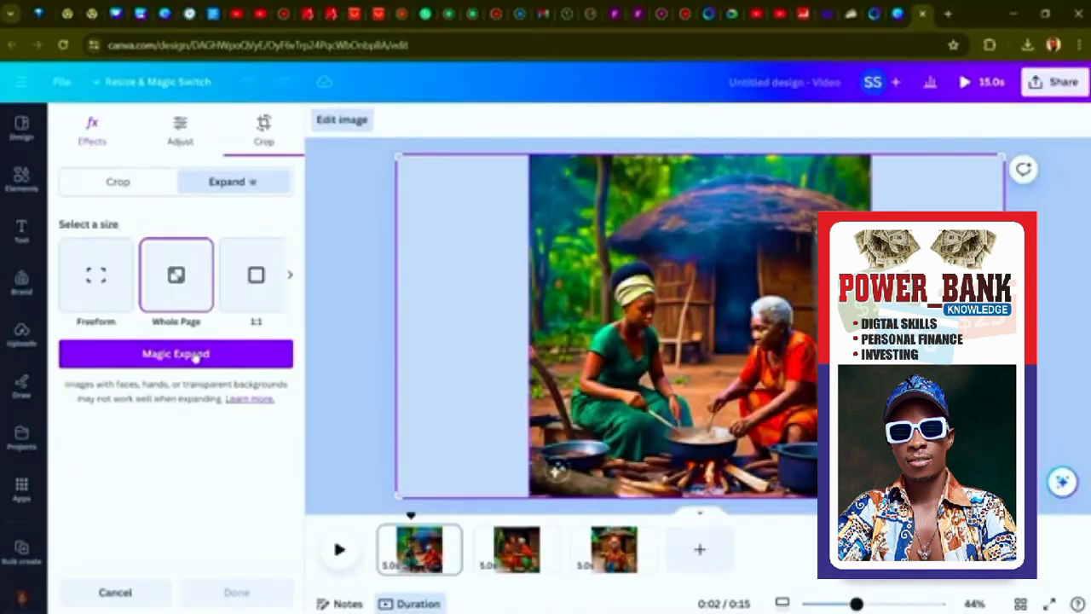
left_click(196, 358)
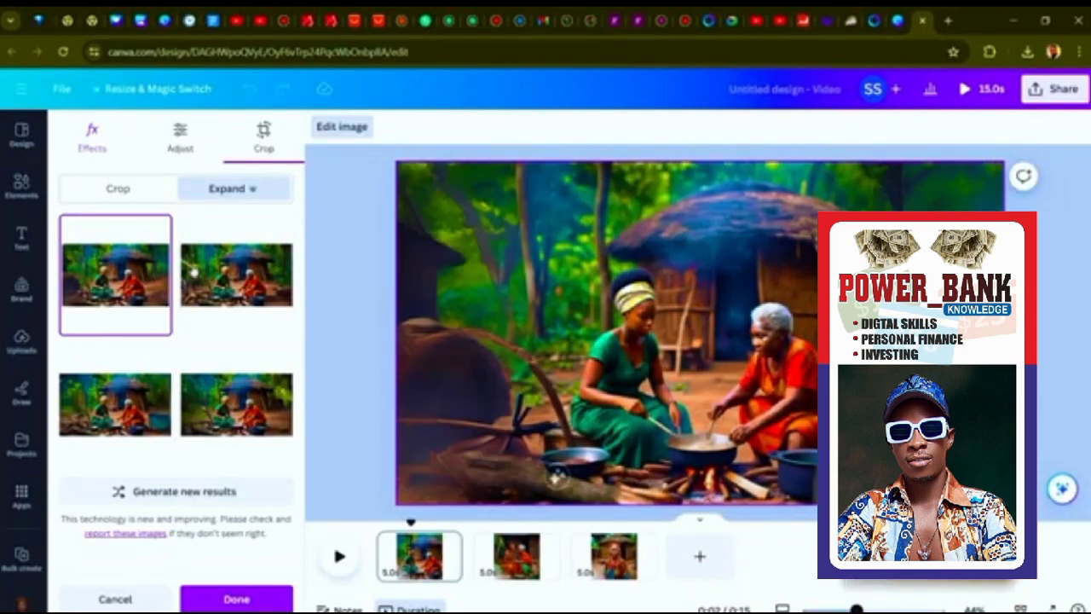
Preview the four expanded versions of the cooking image and apply the third one, with branches piled beside the pot.
left_click(194, 273)
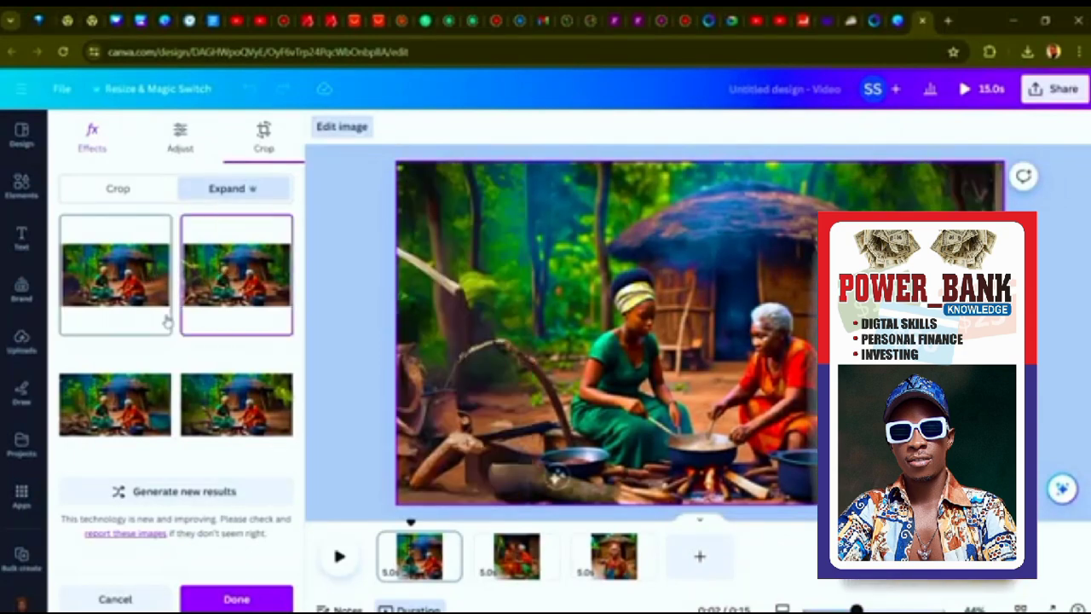
left_click(113, 408)
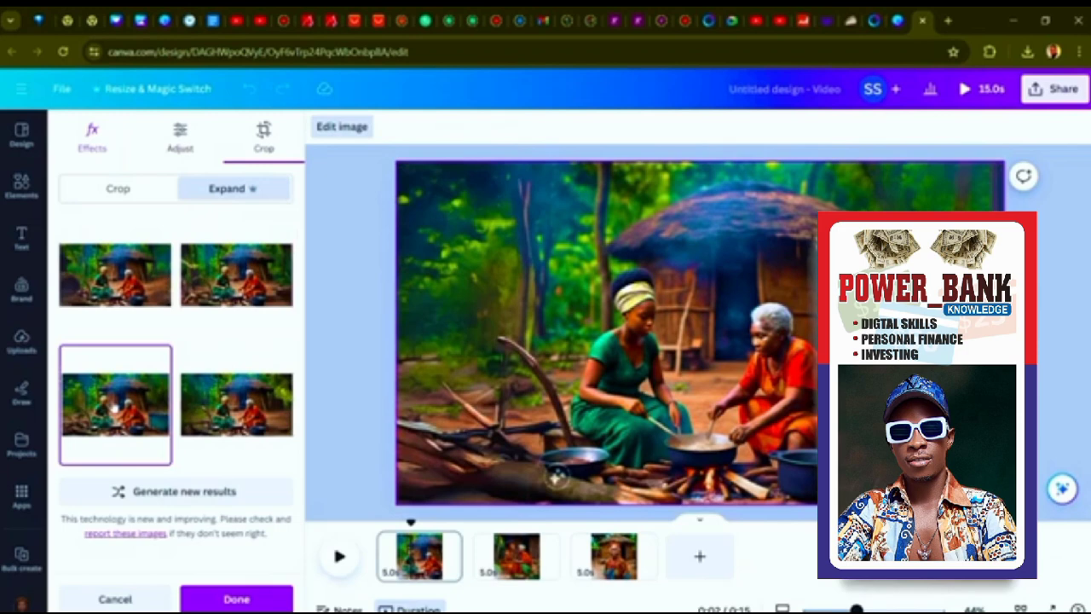
left_click(231, 410)
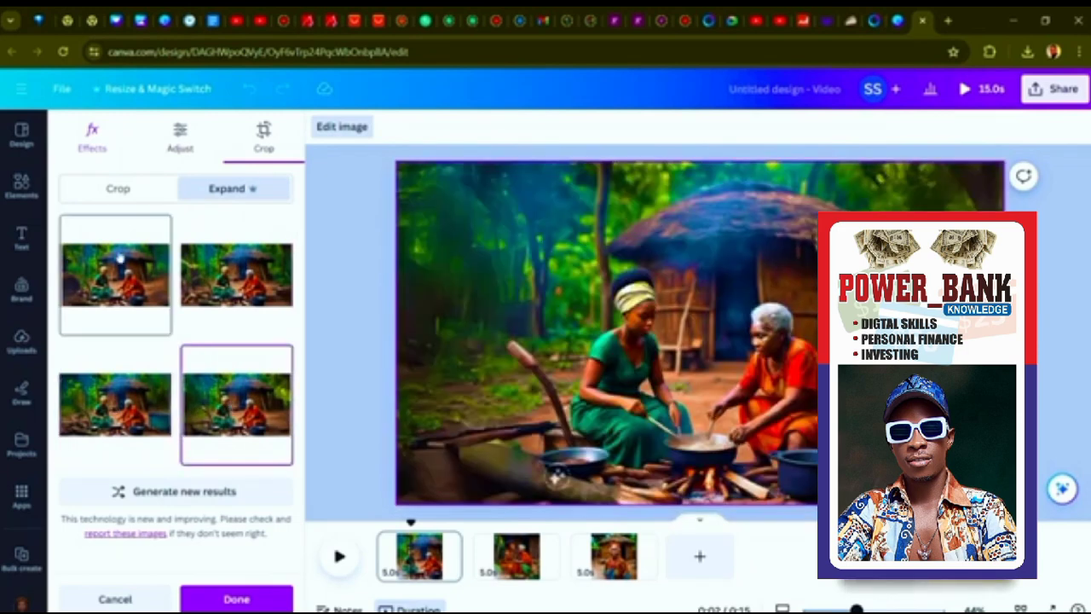
left_click(115, 273)
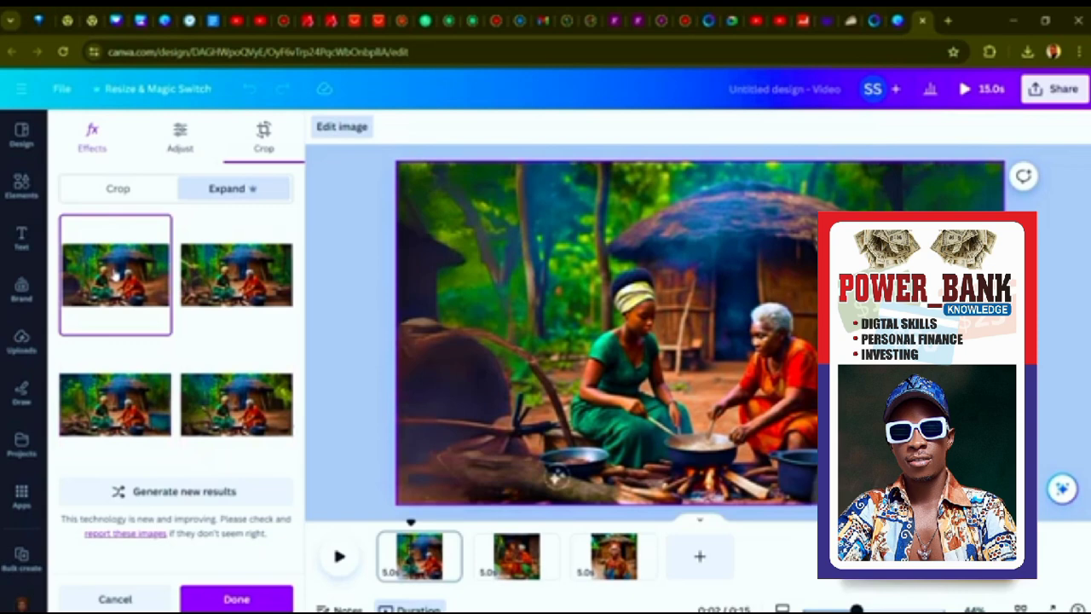
left_click(113, 416)
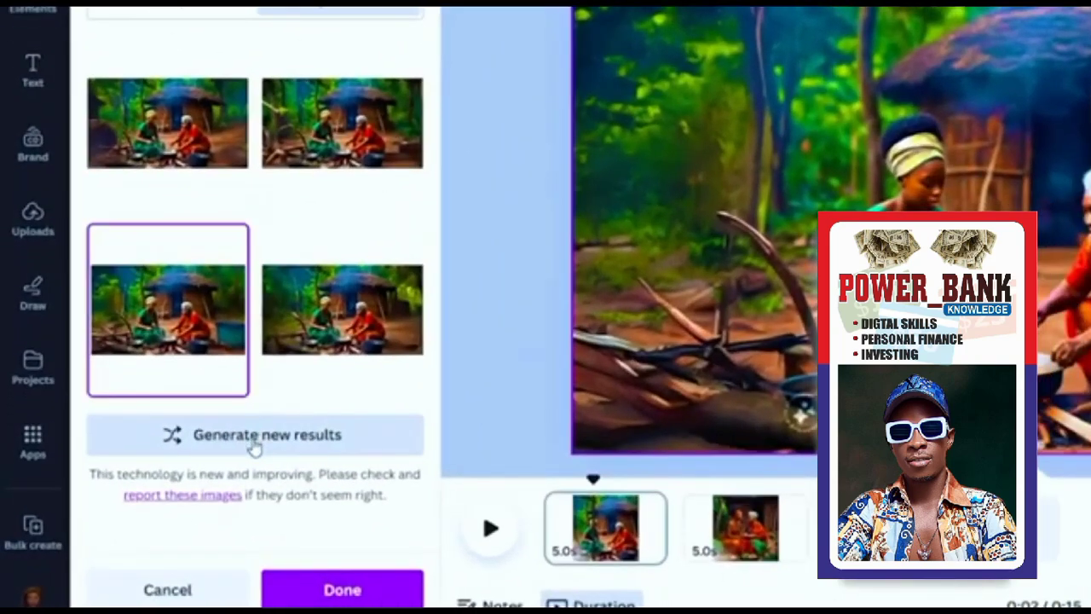
left_click(353, 595)
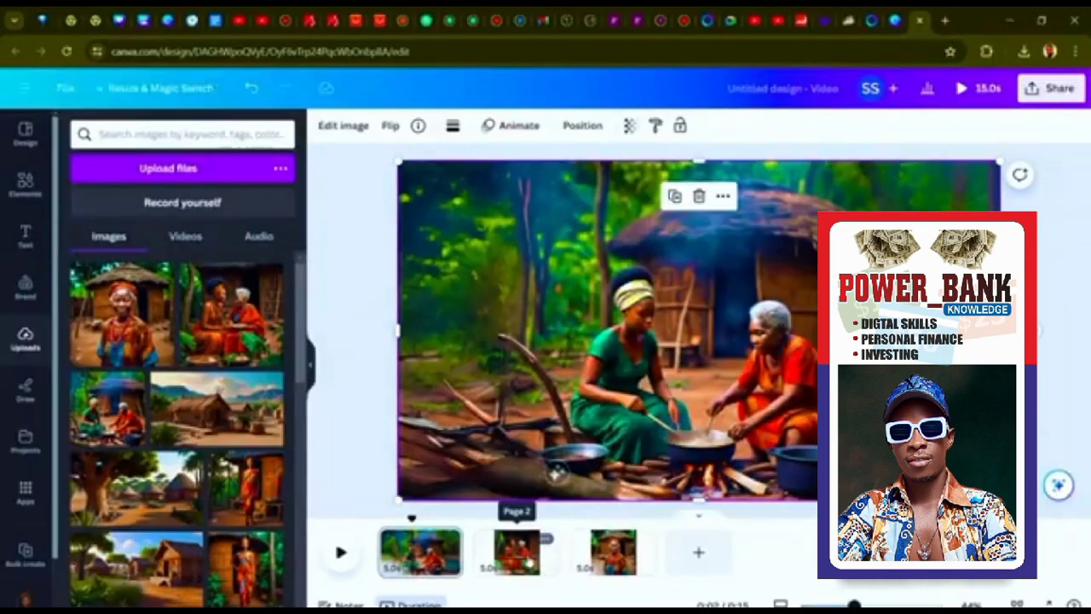
Run Magic Expand at Whole Page size on the second page's image of the two women eating.
left_click(518, 552)
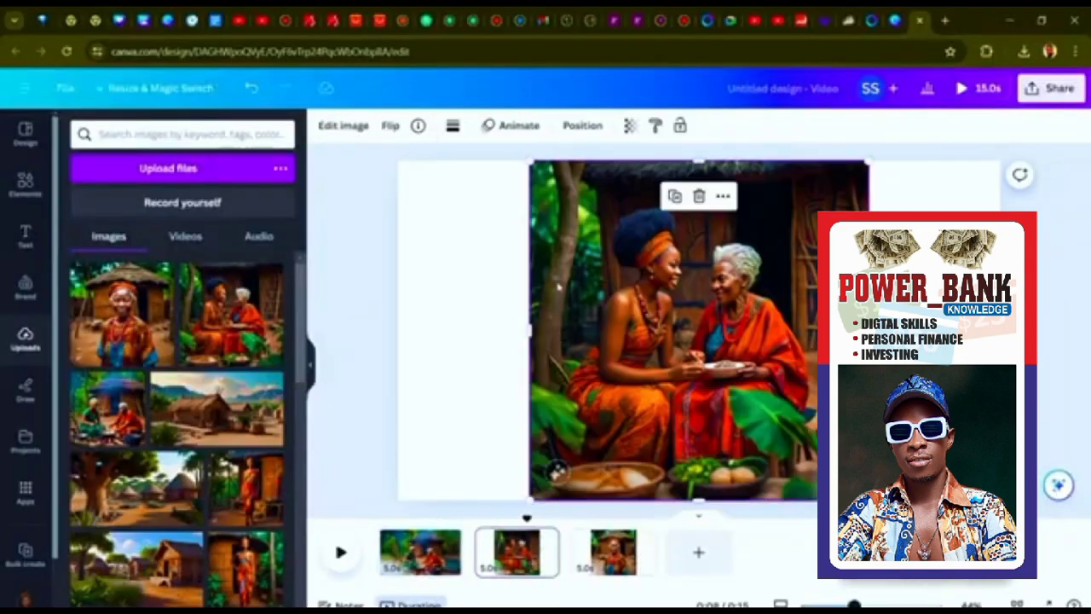
left_click(345, 135)
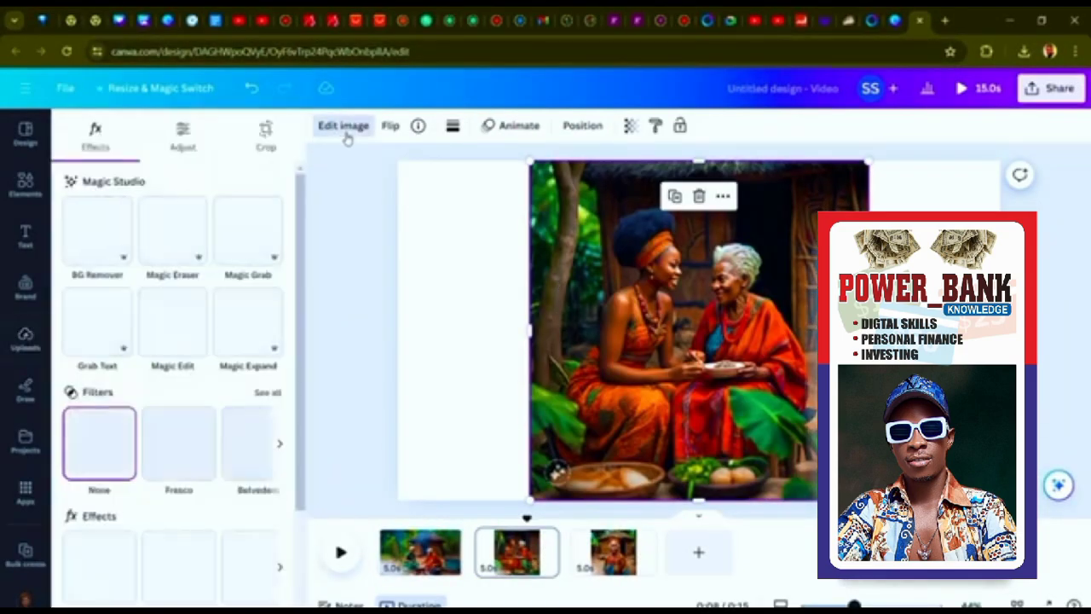
left_click(245, 334)
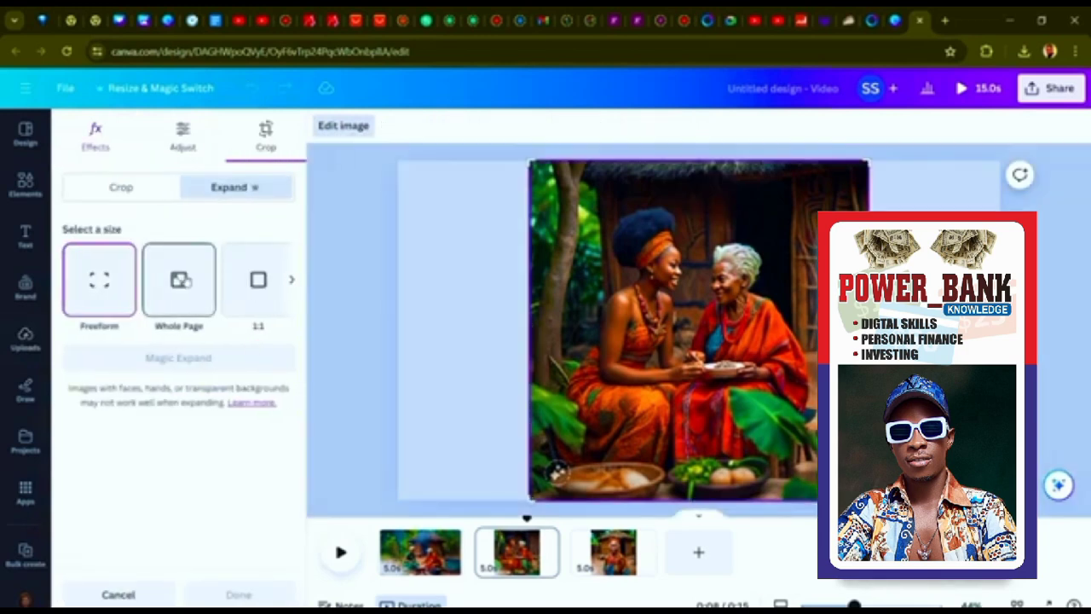
left_click(182, 283)
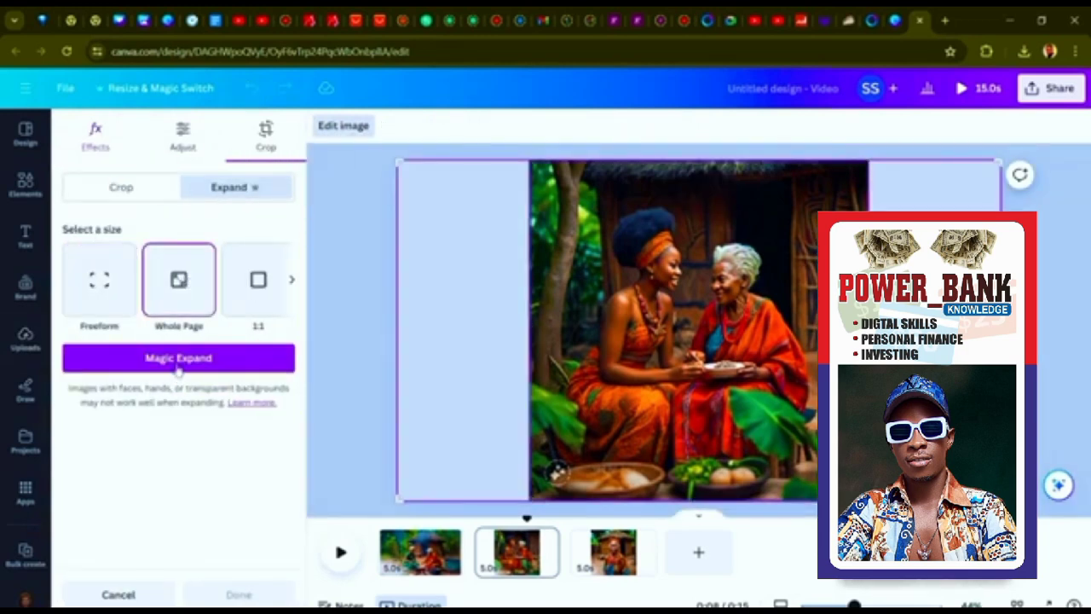
left_click(178, 358)
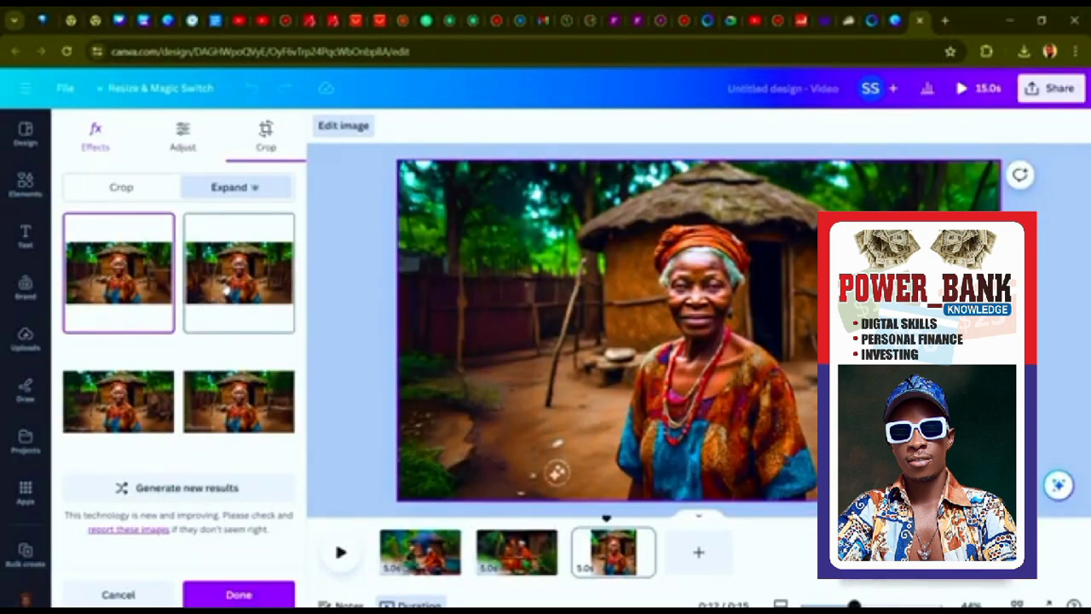
Compare the four expanded versions of the elderly woman's portrait on the third page and apply the second one.
left_click(226, 289)
left_click(166, 290)
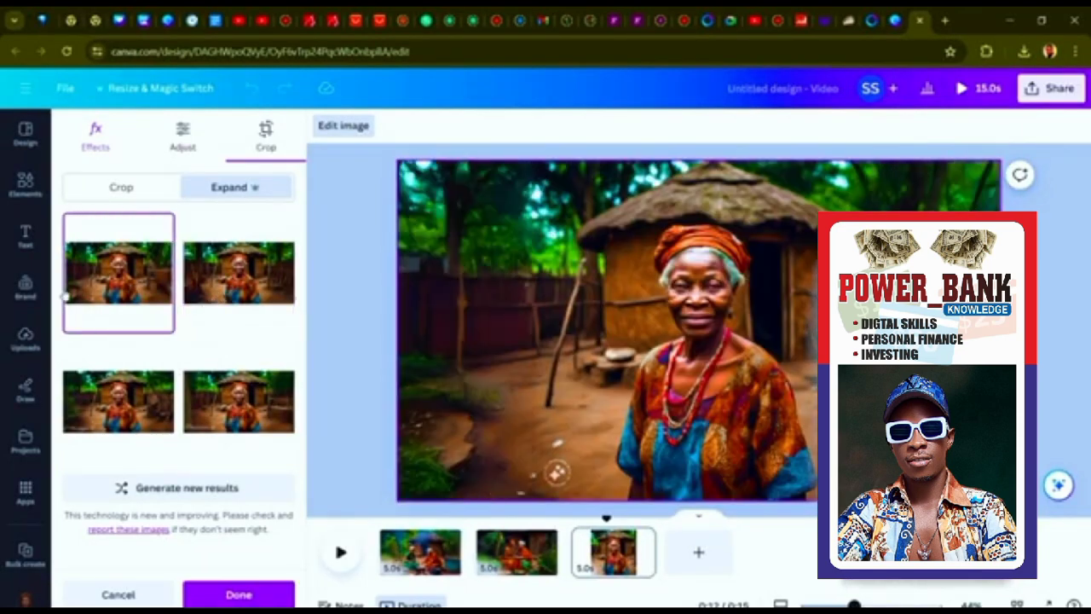
left_click(191, 307)
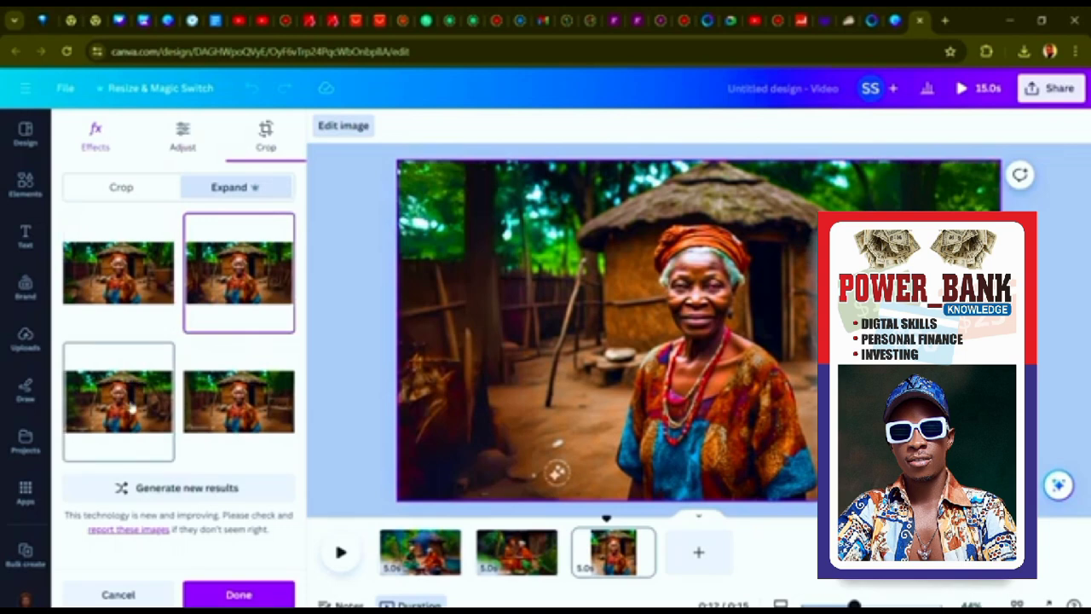
left_click(132, 409)
left_click(226, 411)
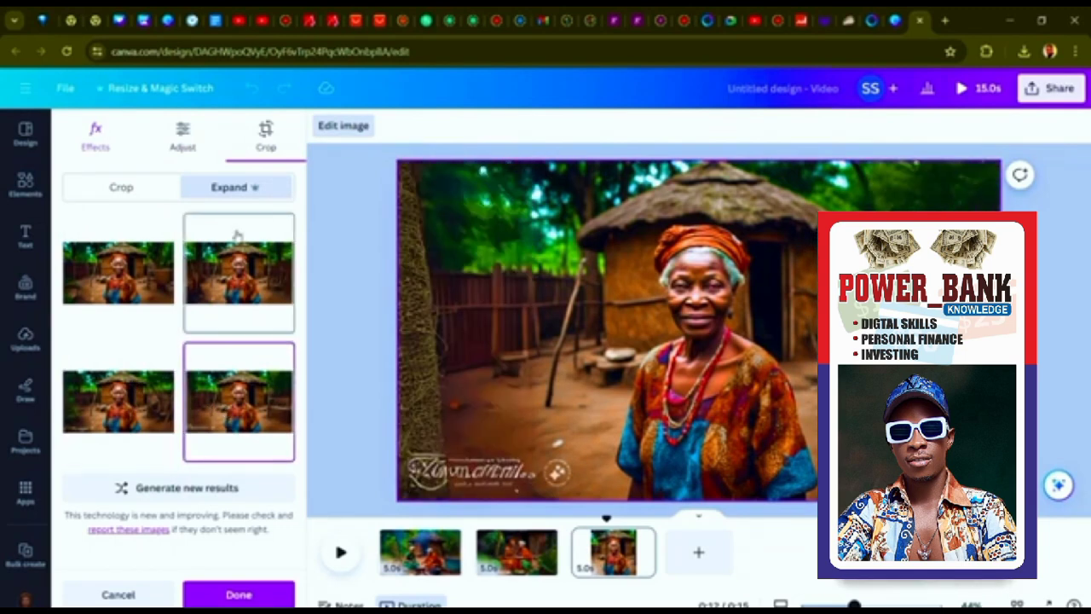
left_click(238, 288)
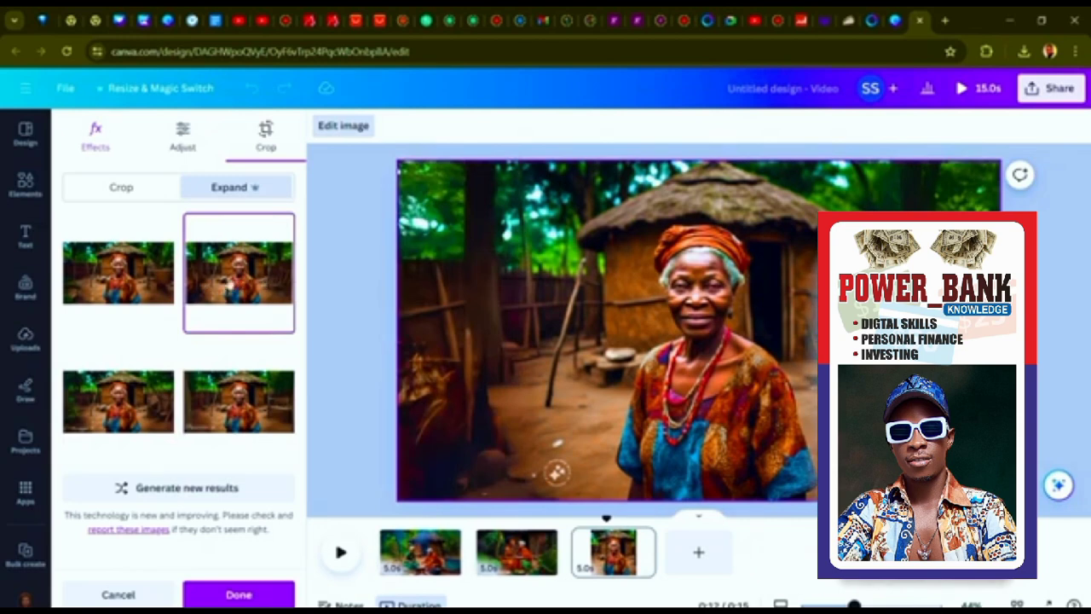
left_click(111, 285)
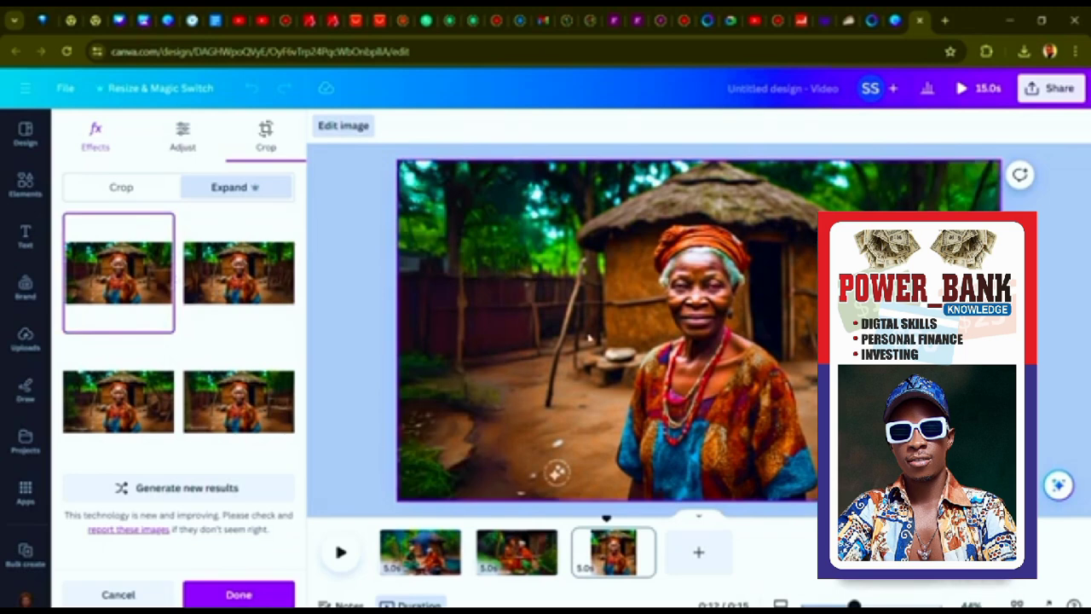
left_click(207, 295)
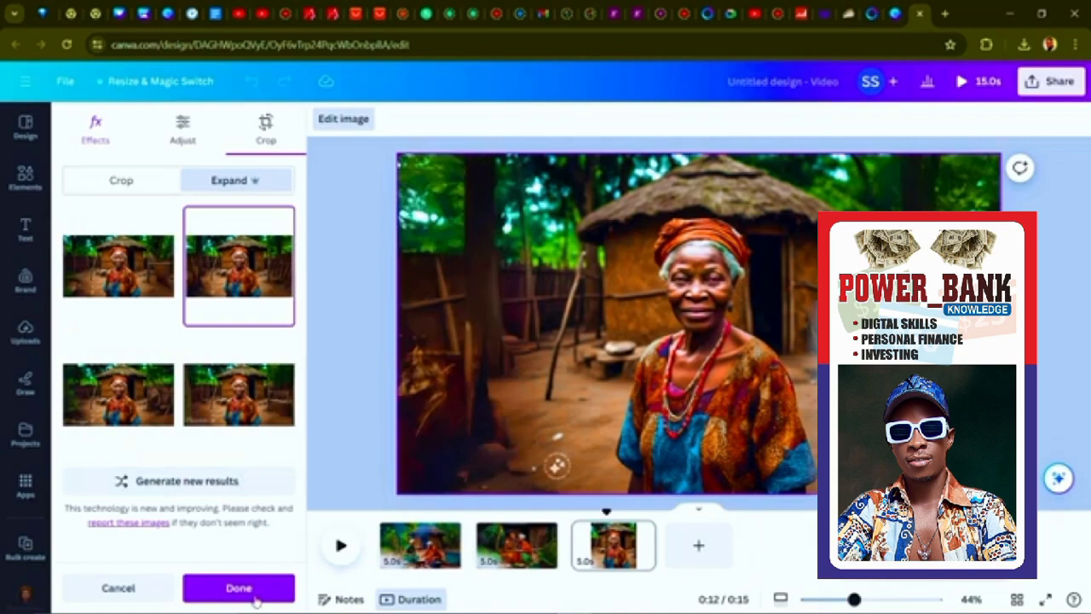
left_click(255, 599)
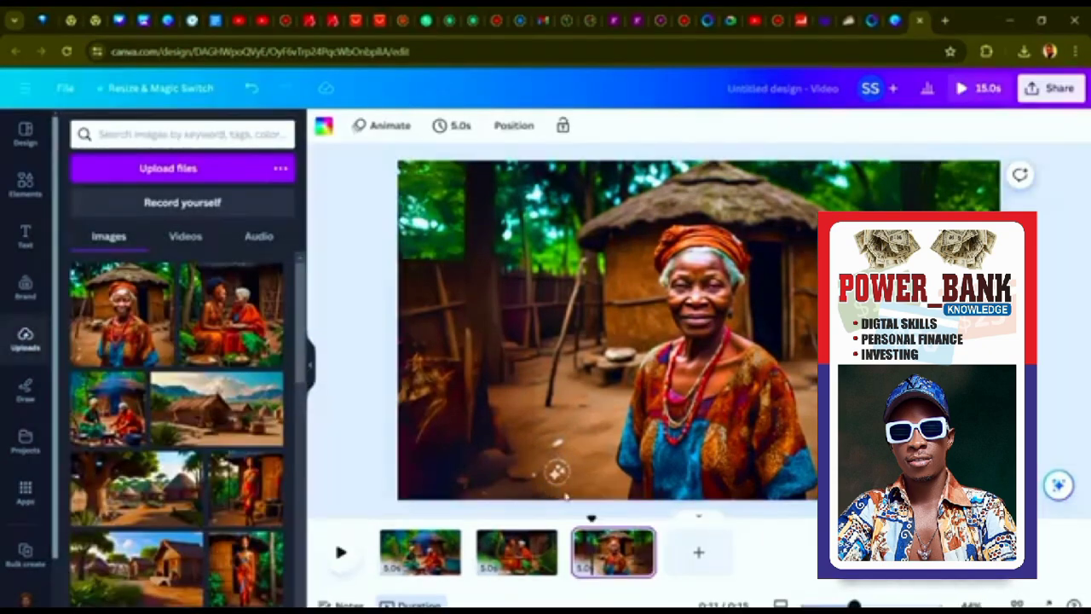
Erase the sparkle watermark from the third page's portrait using Magic Eraser with brush size 31.
left_click(557, 471)
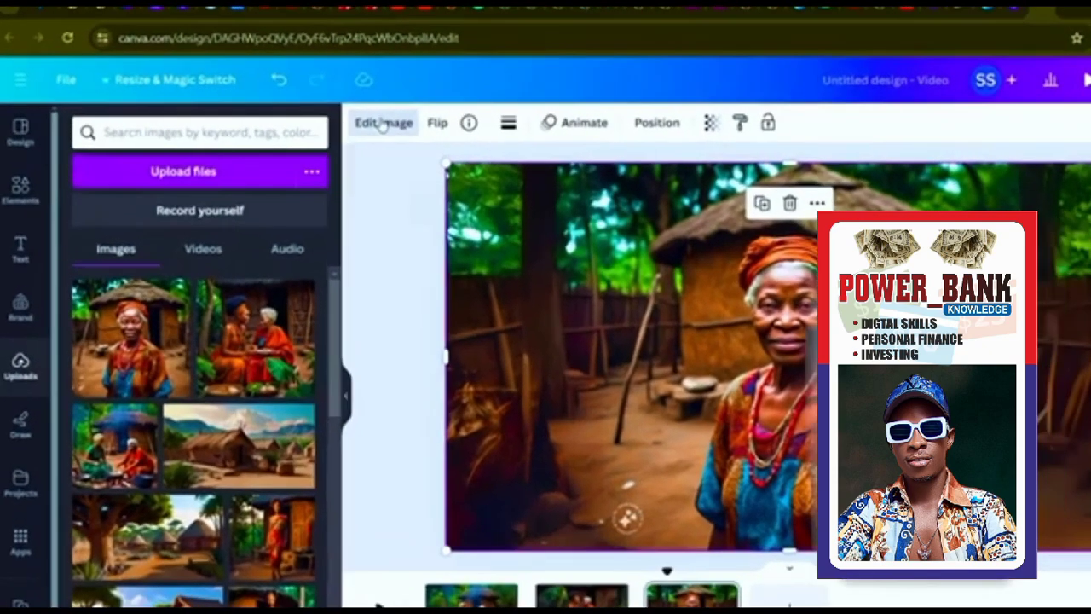
left_click(328, 127)
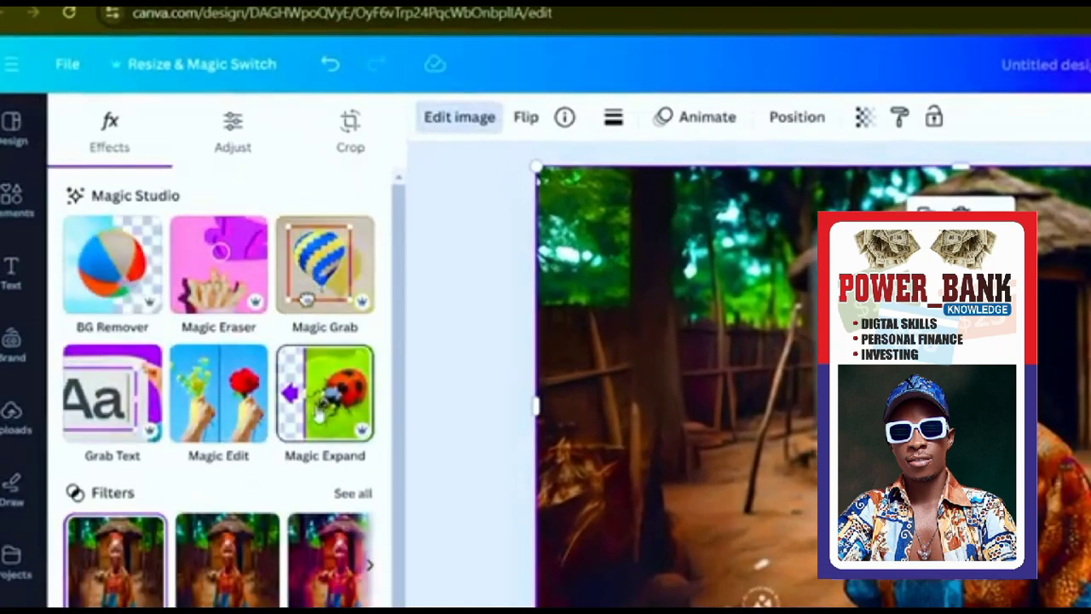
left_click(215, 264)
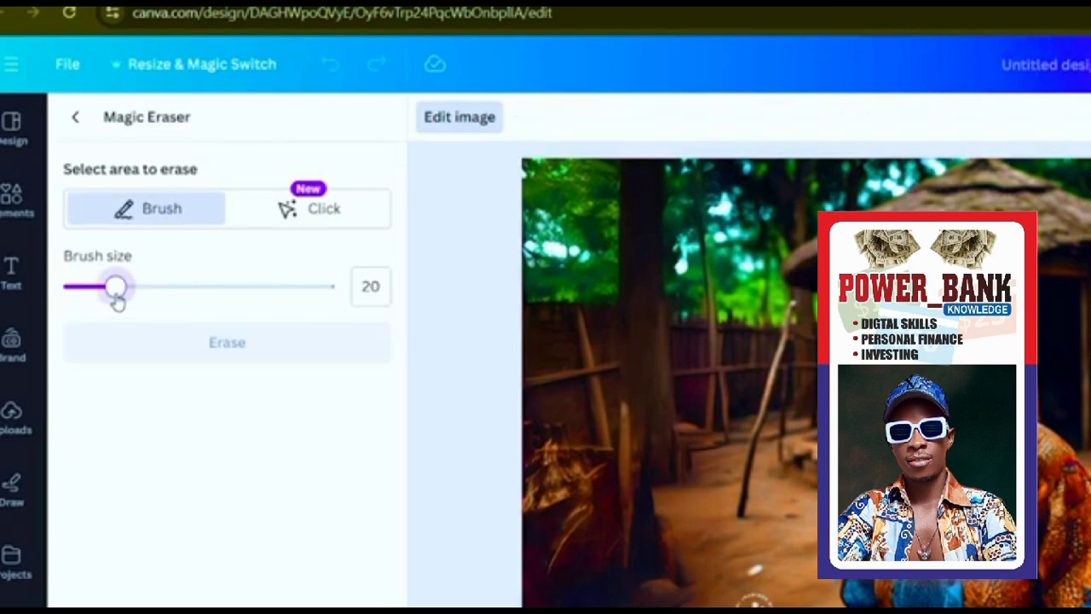
left_click_drag(116, 292, 138, 290)
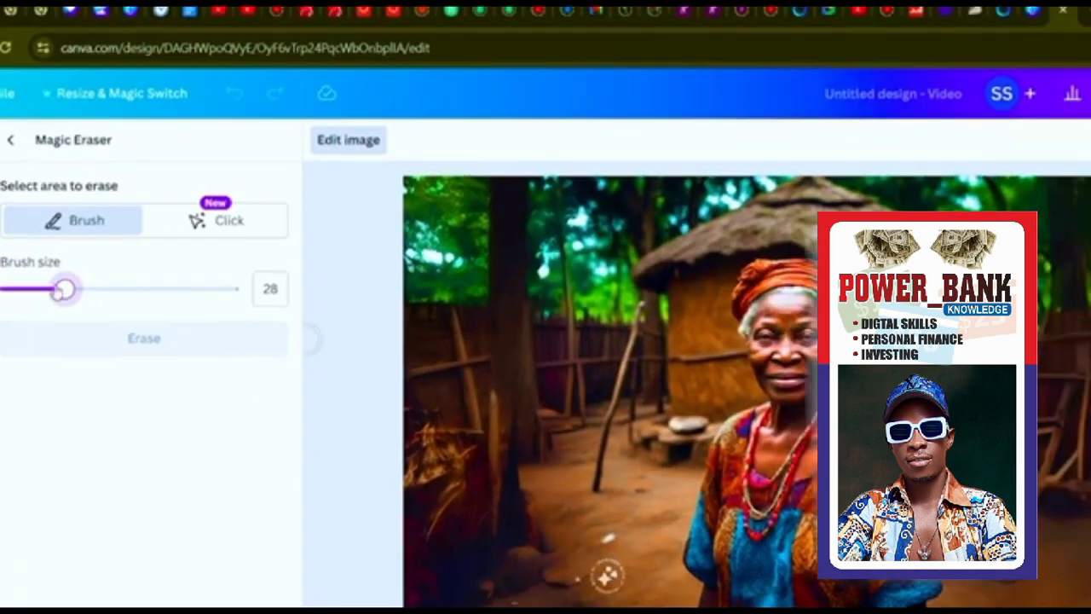
left_click_drag(137, 287, 148, 288)
left_click_drag(75, 290, 72, 289)
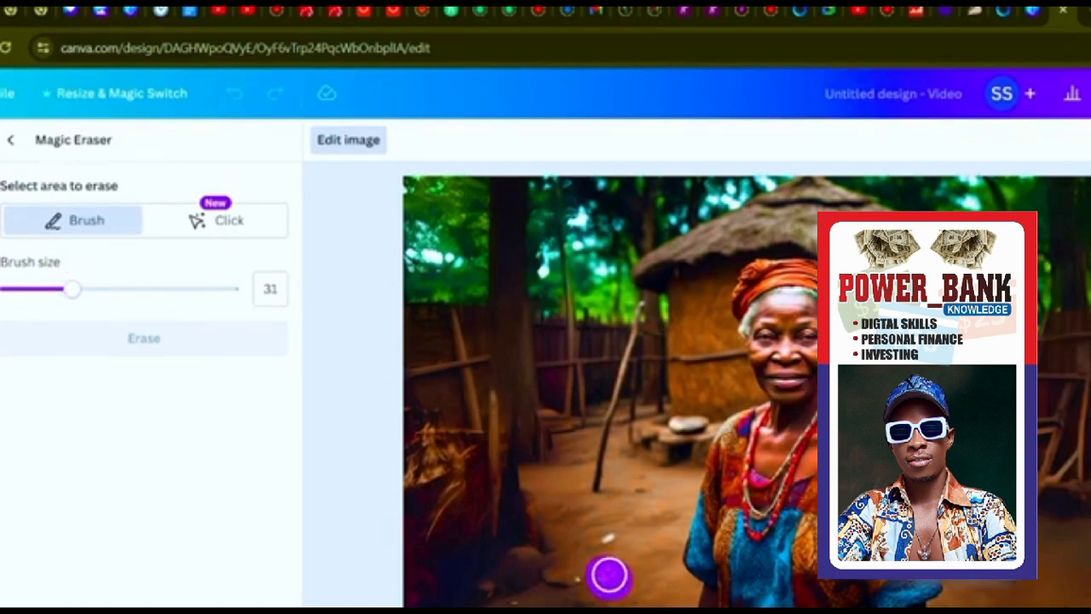
left_click(609, 576)
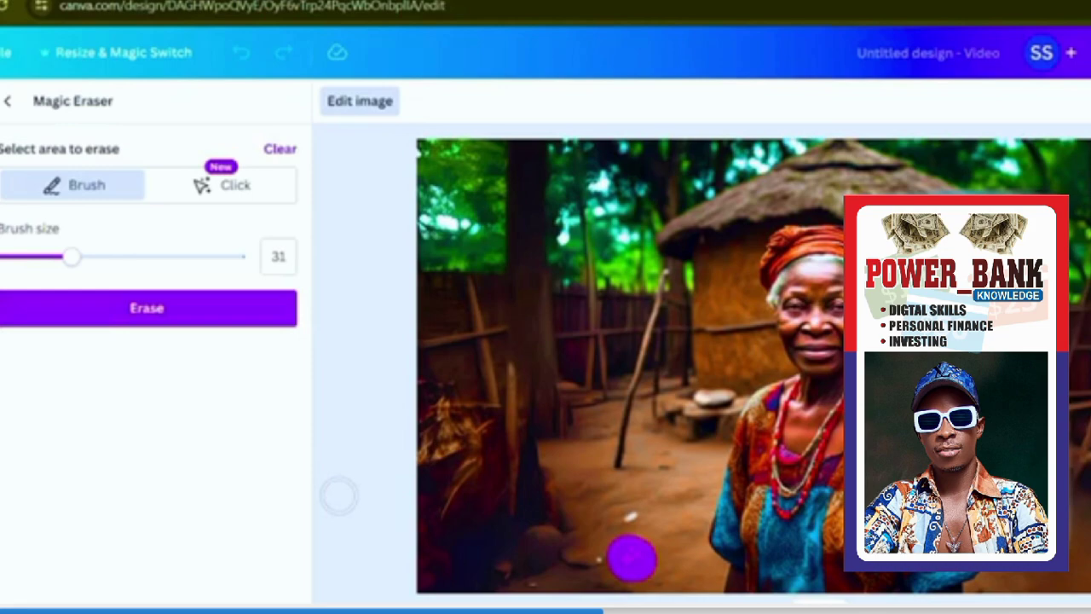
left_click(162, 308)
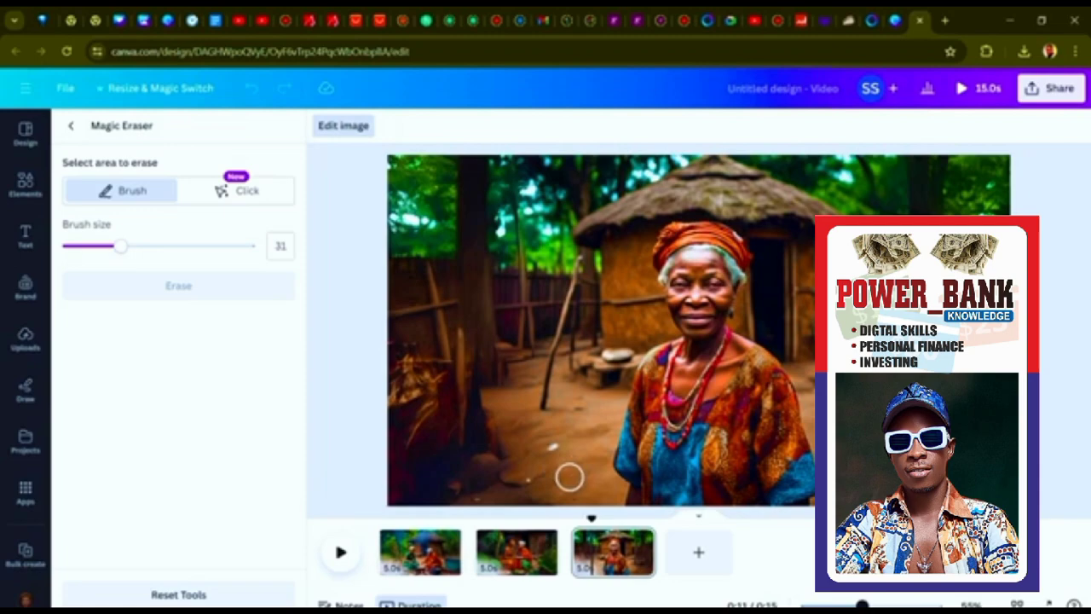
Remove the sparkle watermark beside the basket on the second page's image using Magic Eraser with brush size 36.
left_click(501, 555)
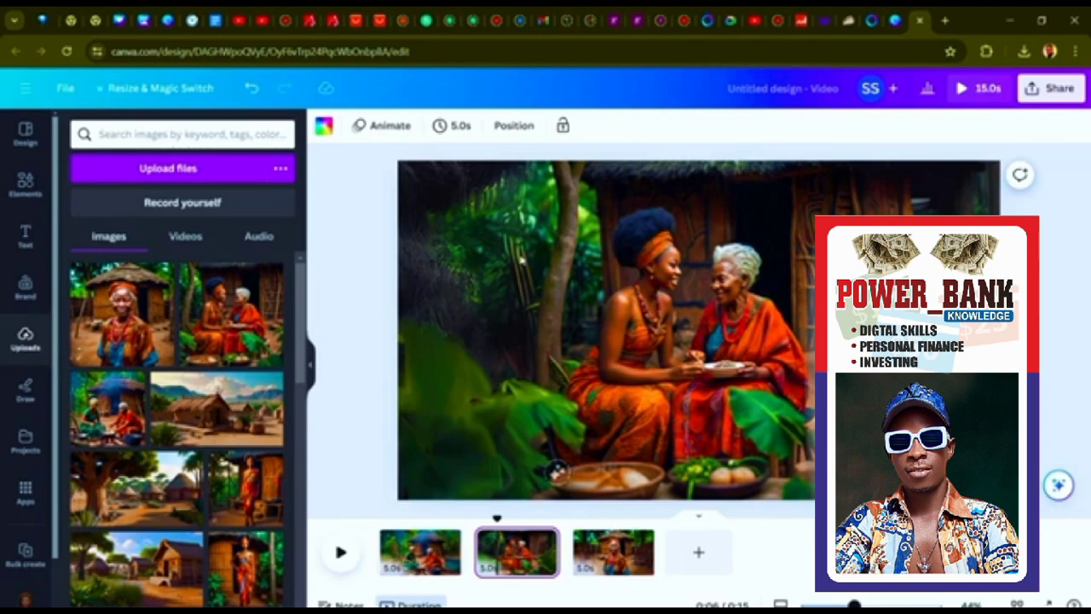
left_click(556, 325)
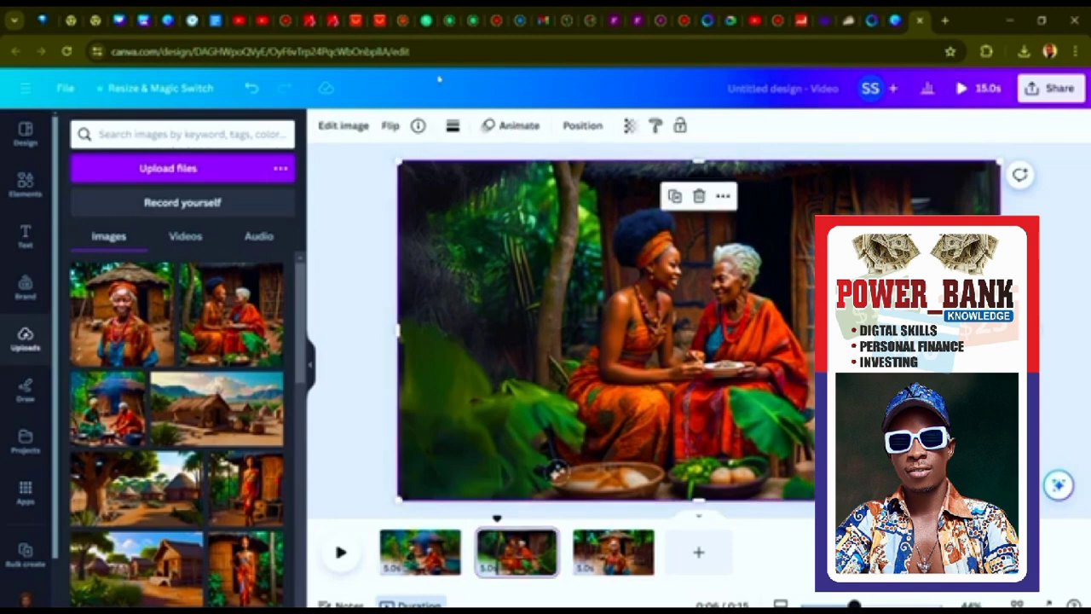
left_click(343, 126)
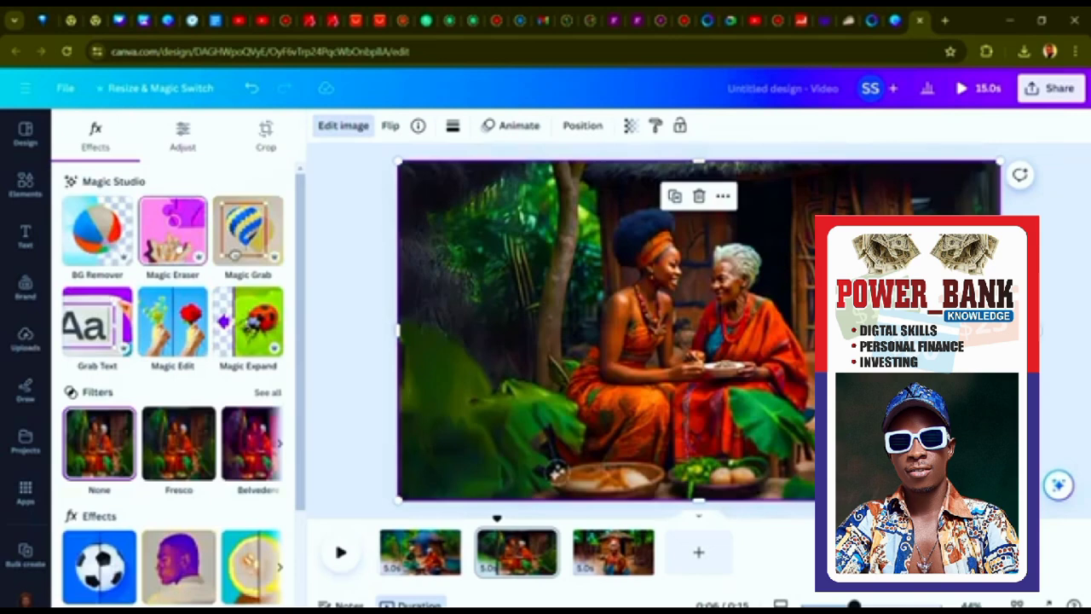
left_click(172, 230)
left_click_drag(97, 246, 130, 247)
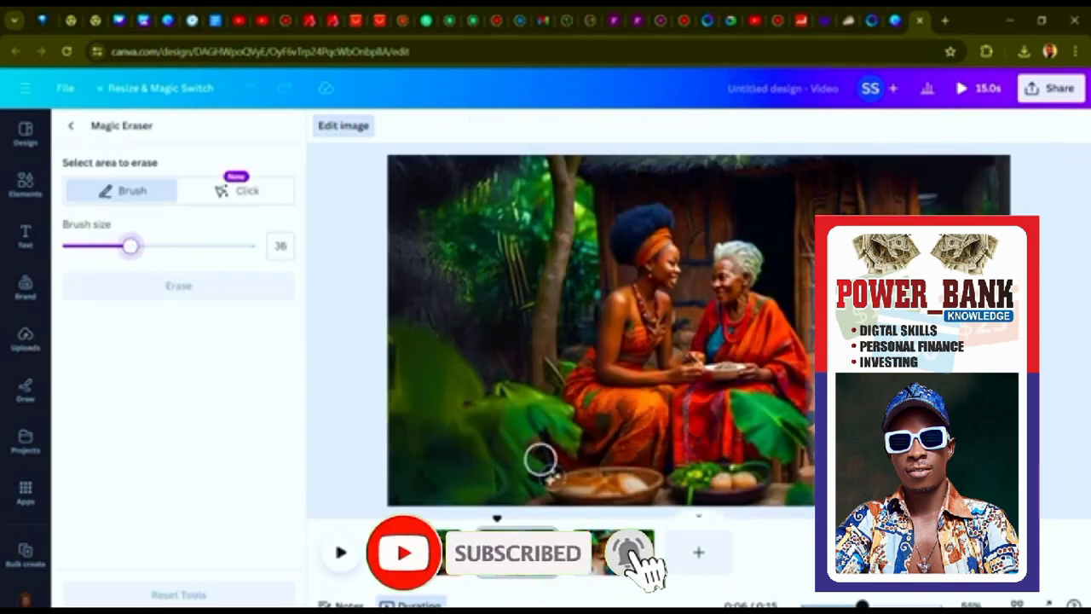
left_click_drag(551, 470, 552, 477)
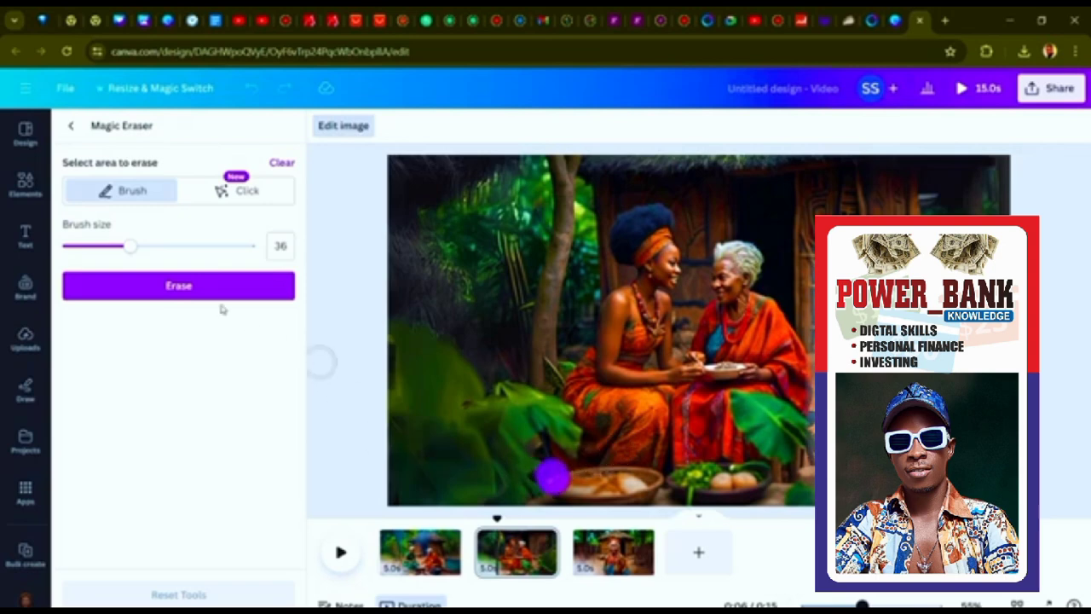
left_click(178, 287)
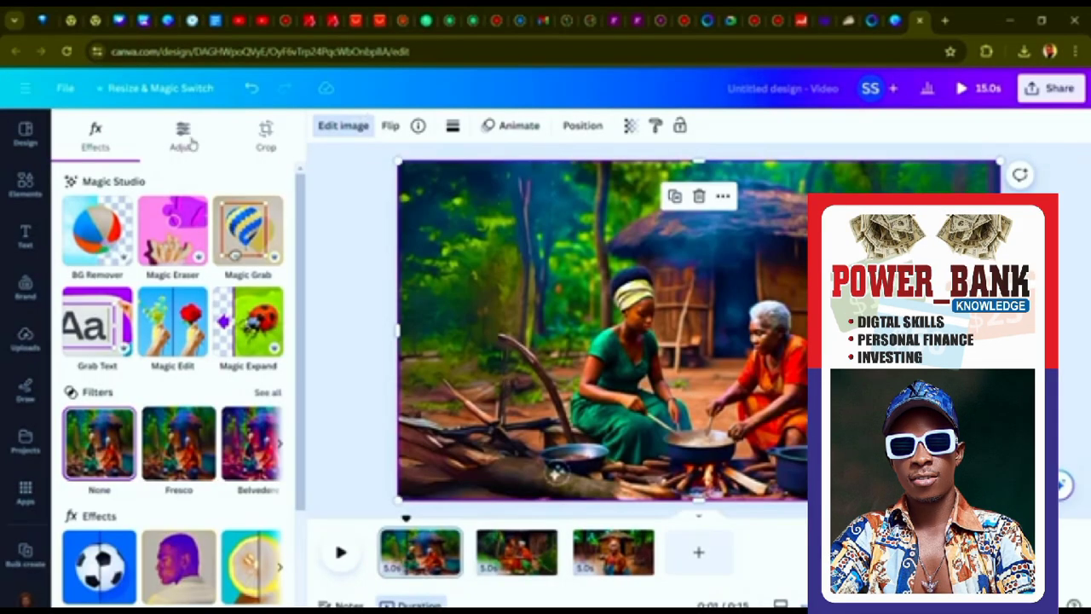
Erase the sparkle watermark below the blue pan on the first page's cooking image using Magic Eraser with brush size 38.
left_click(178, 252)
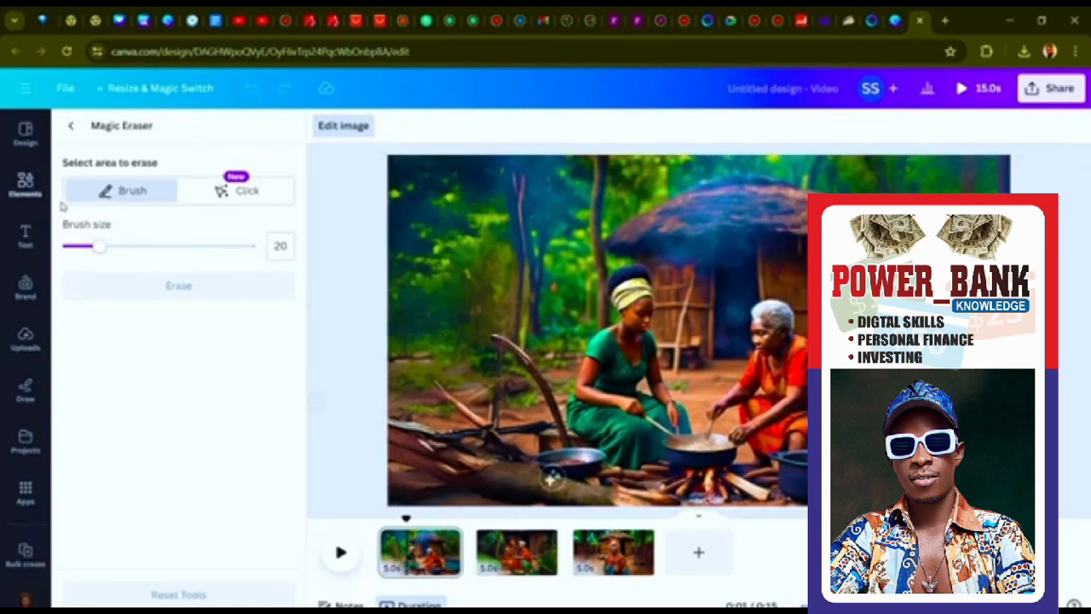
left_click_drag(100, 247, 137, 248)
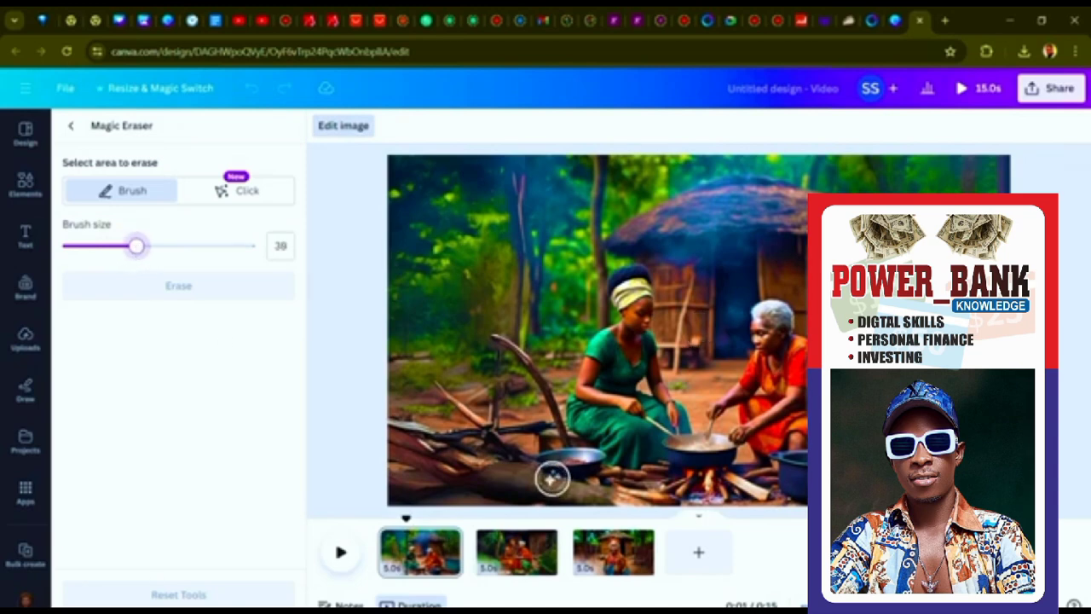
left_click_drag(138, 247, 135, 247)
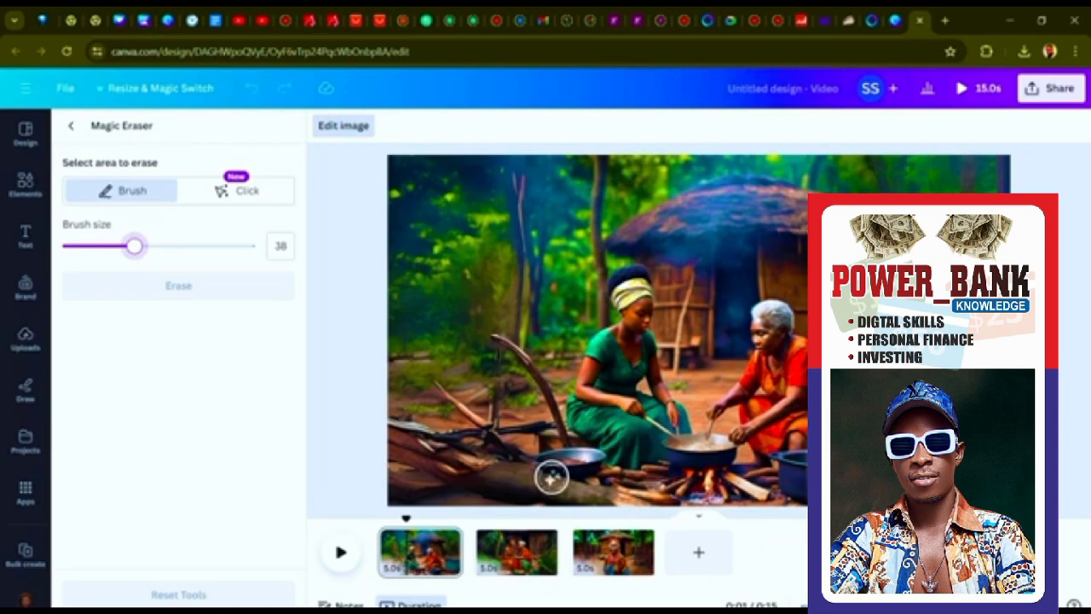
left_click(552, 478)
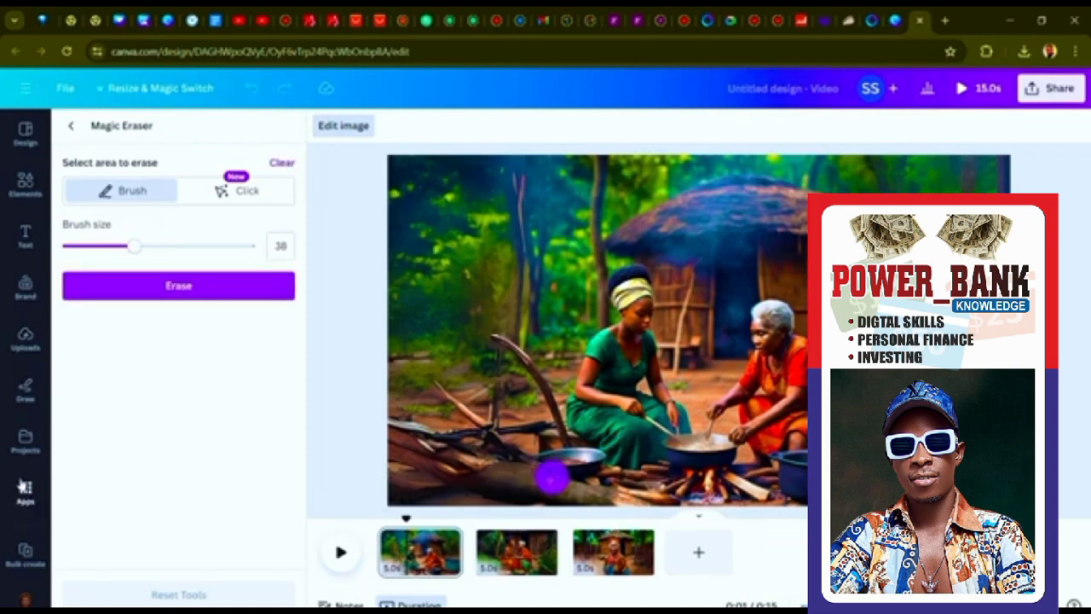
left_click(180, 287)
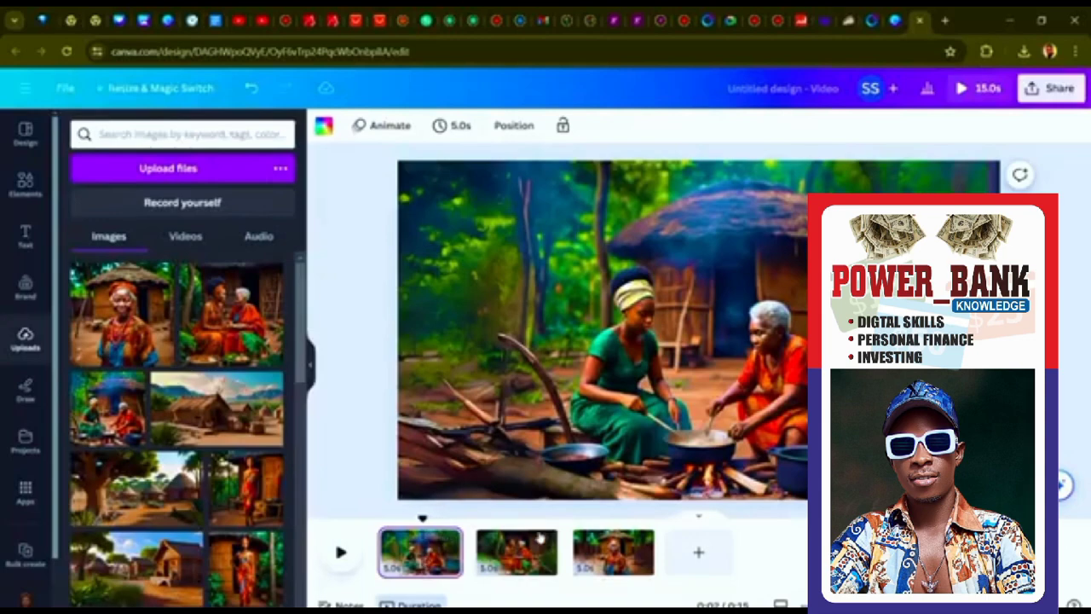
Check the second and third pages, and set the design's download file type to PNG.
left_click(525, 568)
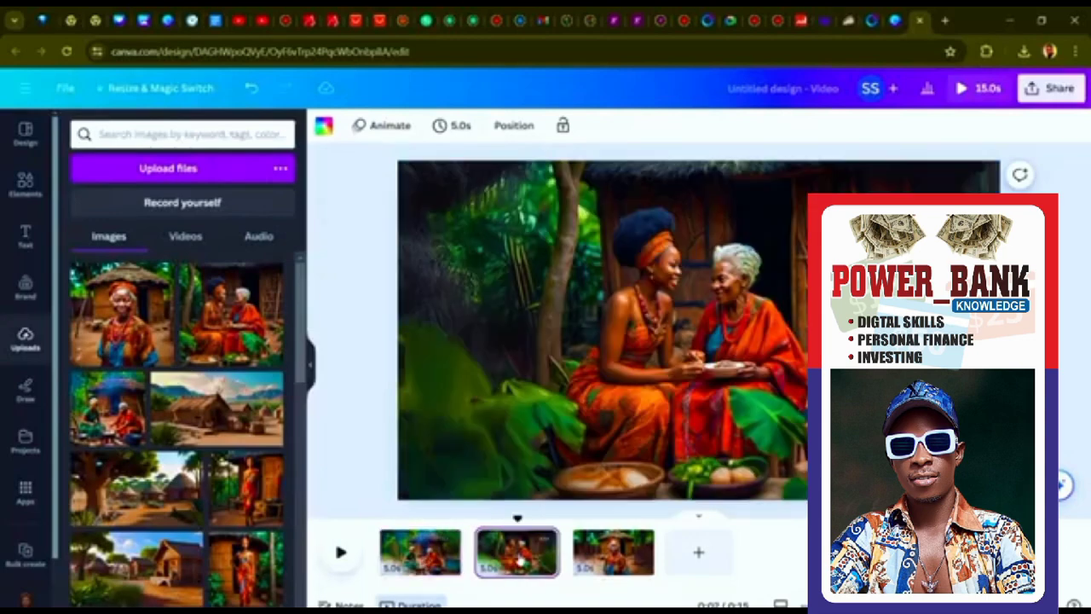
left_click(601, 565)
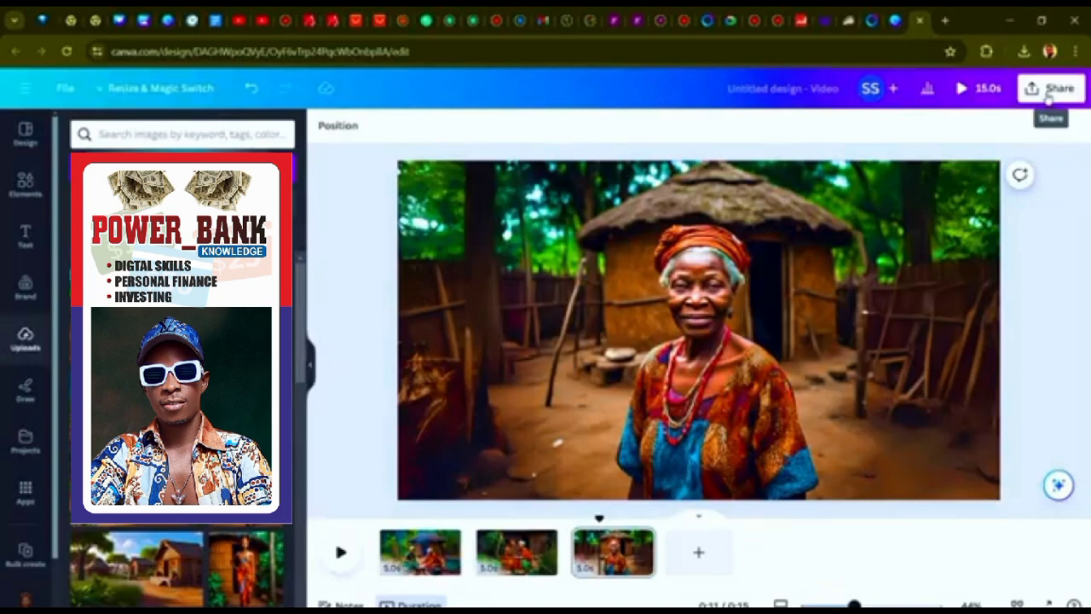
left_click(1048, 94)
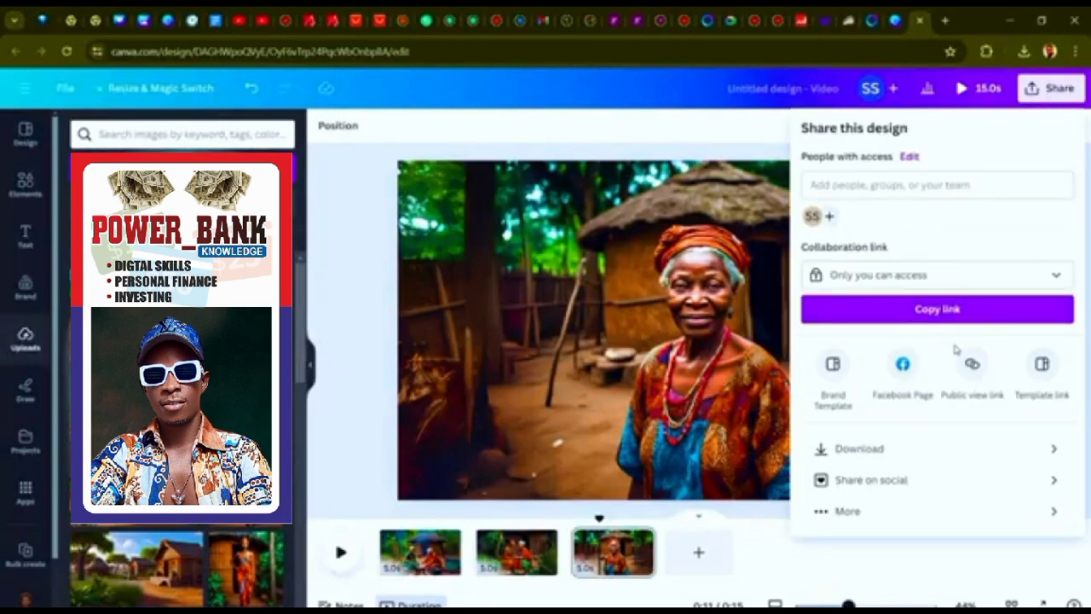
left_click(938, 449)
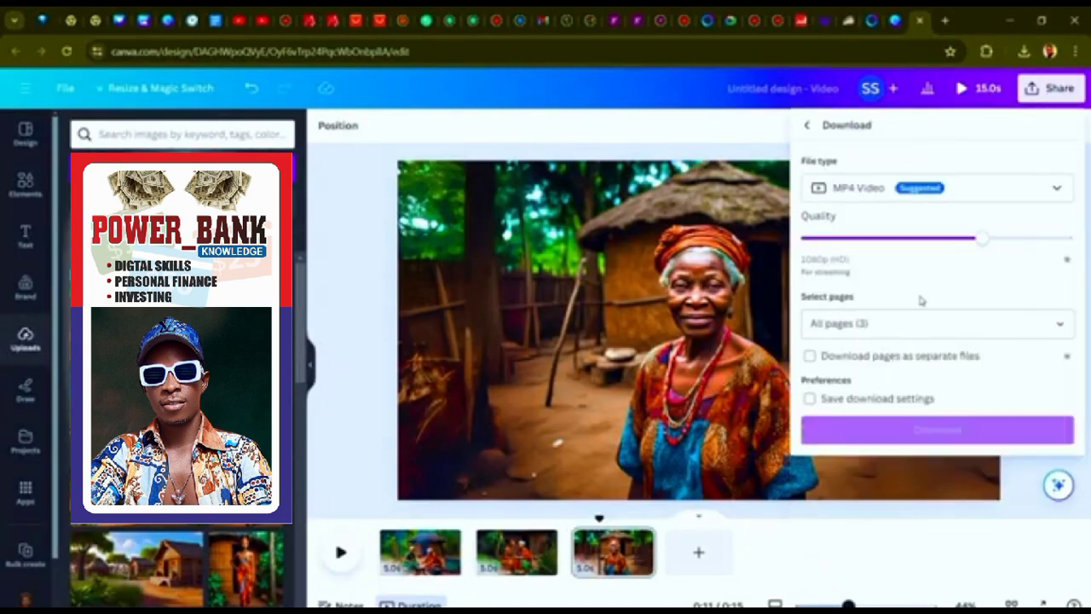
left_click(897, 189)
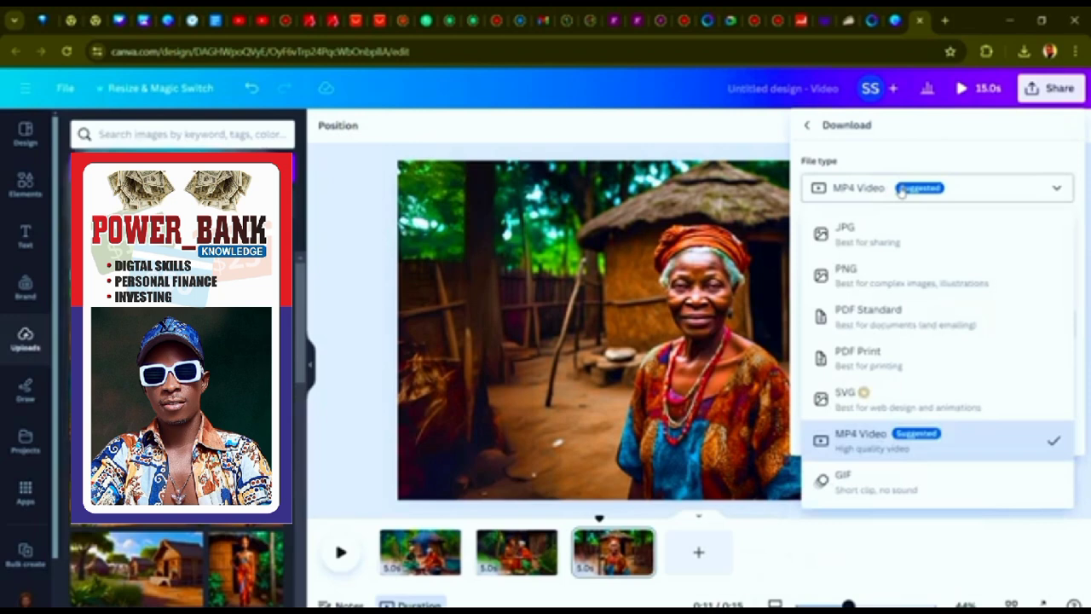
left_click(888, 277)
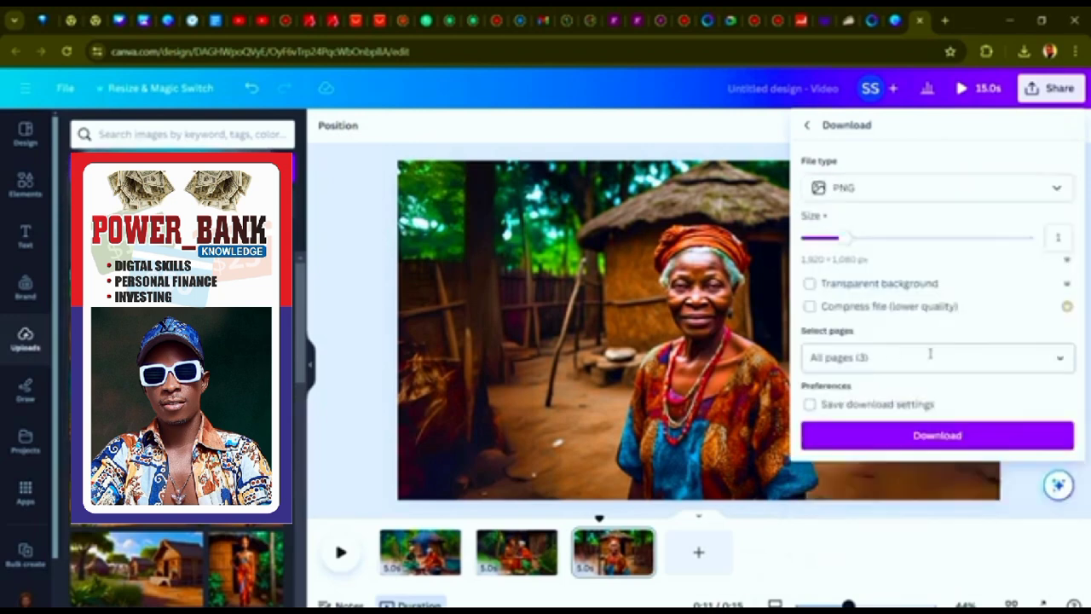
Limit the PNG download to Page 1 only.
left_click(1061, 357)
left_click(1061, 358)
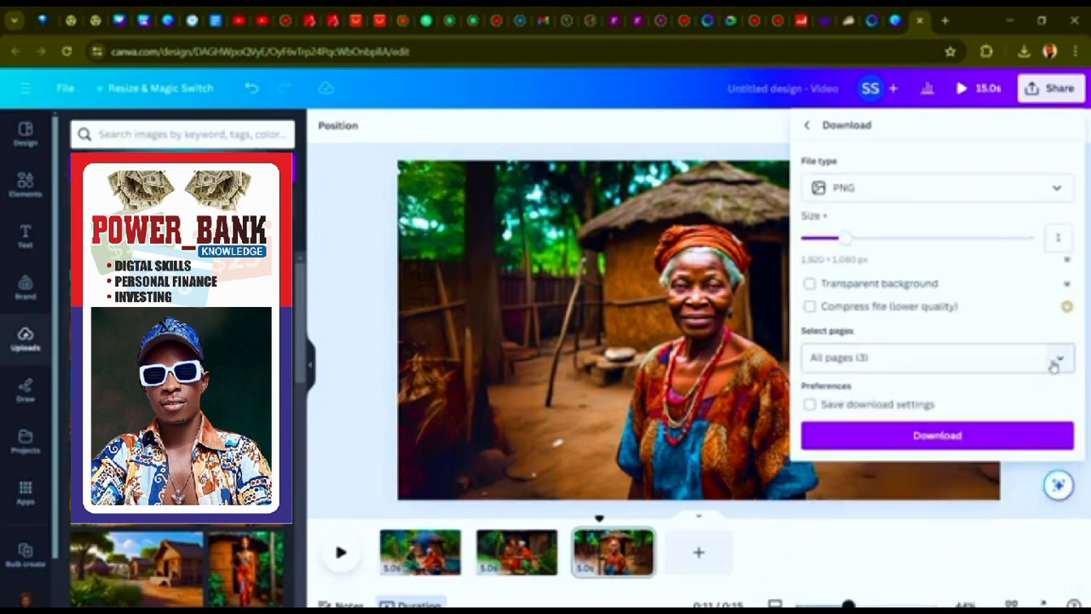
left_click(1057, 360)
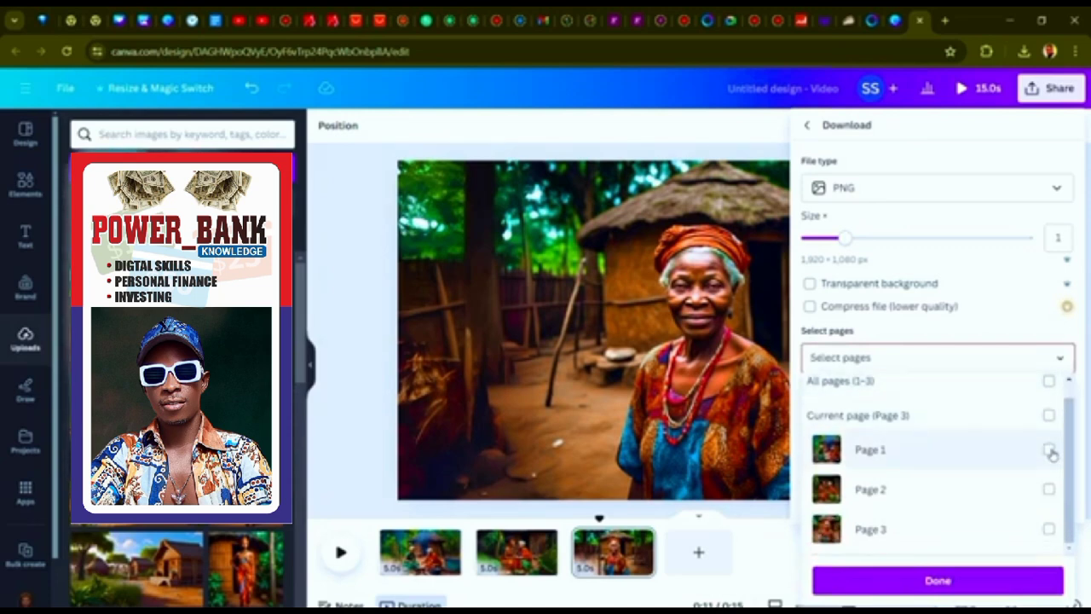
left_click(1049, 451)
left_click(987, 585)
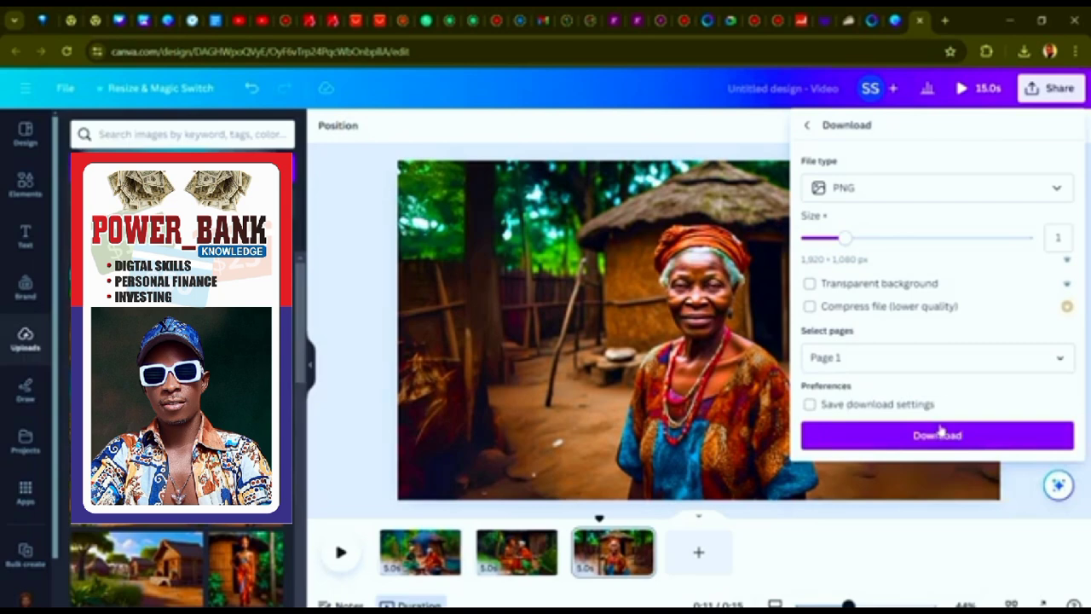
Include all three pages in the download and download them as PNG at size 1.
left_click(1062, 360)
left_click(1046, 401)
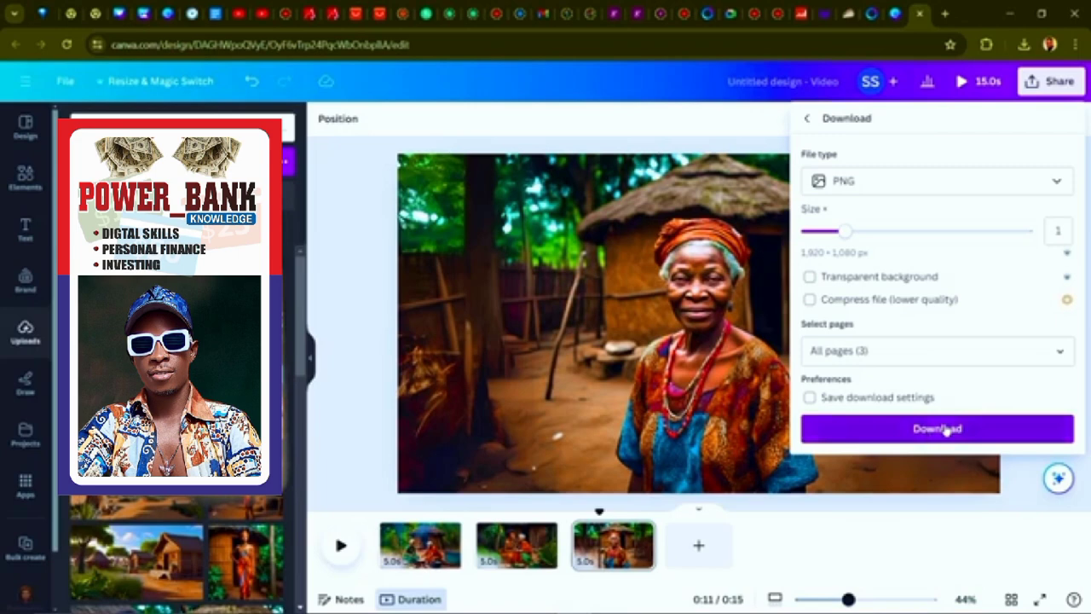
left_click(953, 408)
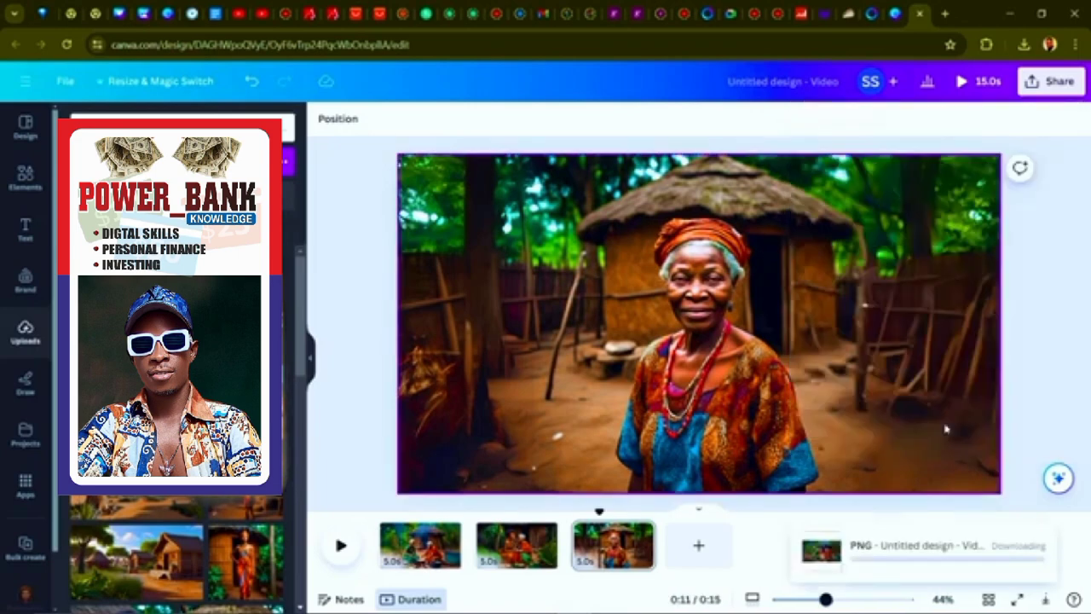